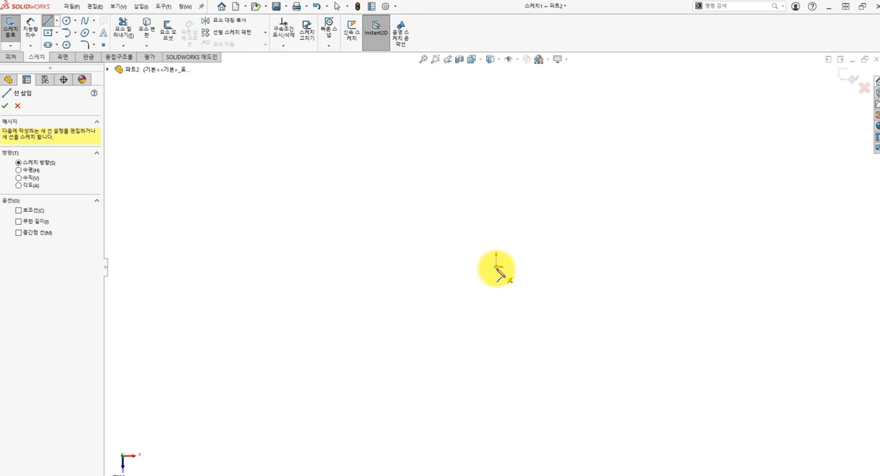
# Sketch a closed profile from the origin: a horizontal line about 99 mm long, a tangent semicircle of about 31 mm radius, and two closing lines
pyautogui.moveTo(496, 266)
pyautogui.mouseDown()
pyautogui.moveTo(674, 275)
pyautogui.moveTo(682, 267)
pyautogui.mouseUp()
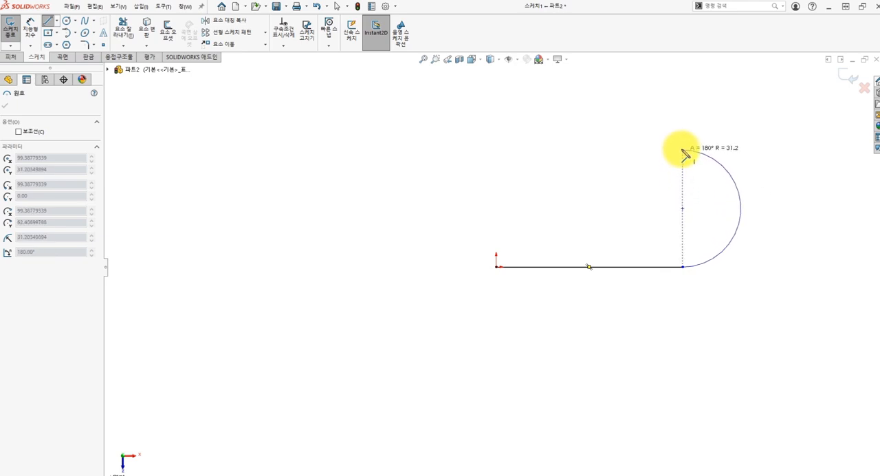
pyautogui.click(683, 149)
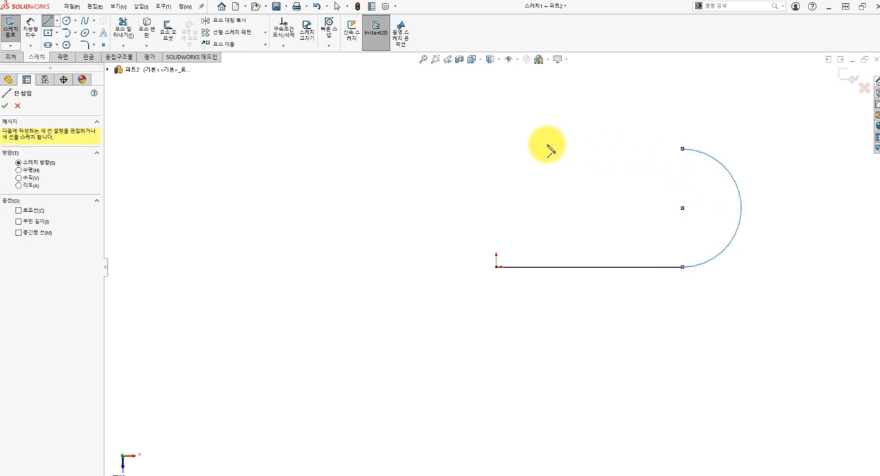
pyautogui.click(496, 149)
pyautogui.click(496, 266)
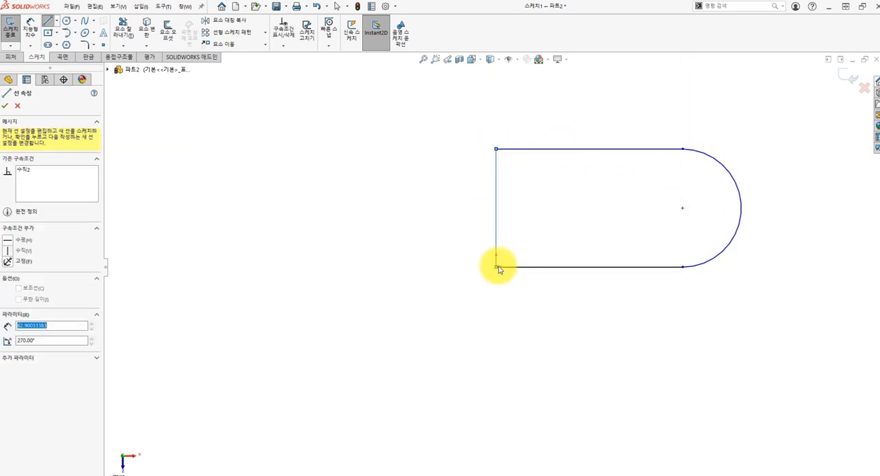
pyautogui.press('Escape')
# Dimension the profile's end arc with a radius of 45 mm
pyautogui.keyDown('ctrl'); pyautogui.moveTo(609, 241); pyautogui.dragTo(487, 293, button='middle'); pyautogui.keyUp('ctrl')
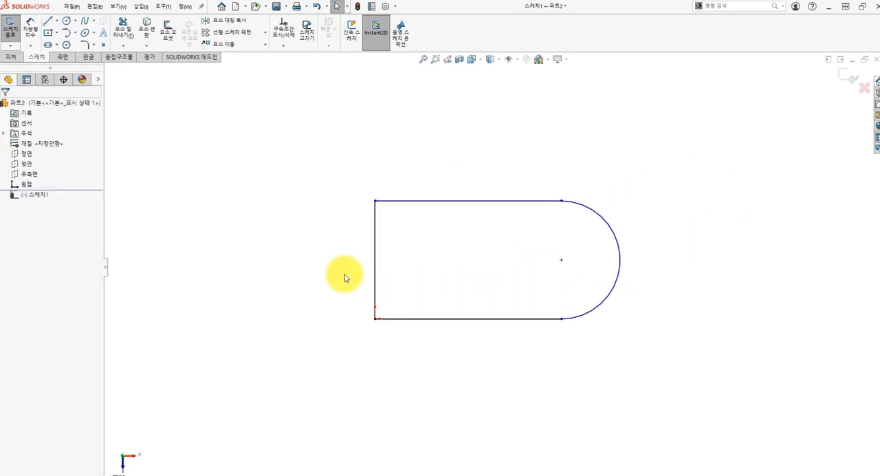
pyautogui.click(32, 42)
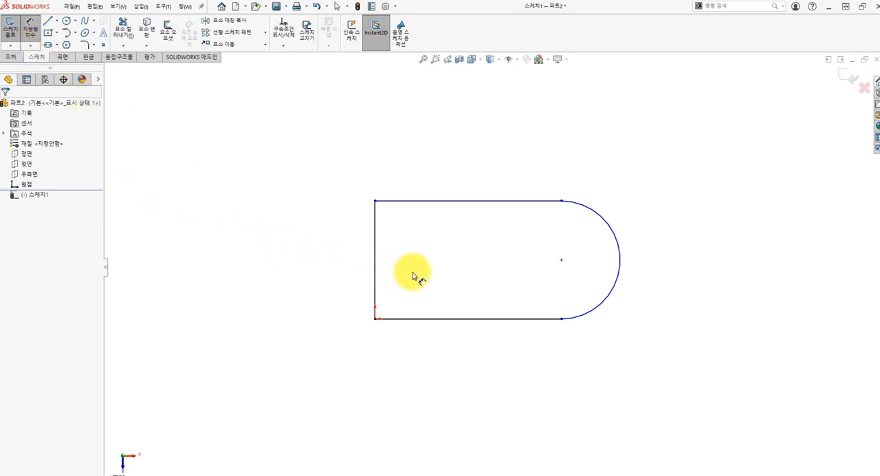
pyautogui.click(621, 259)
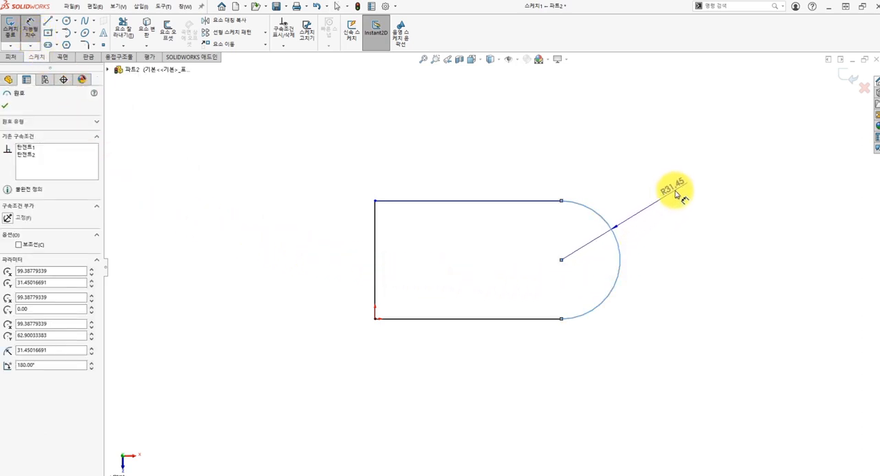
pyautogui.click(677, 192)
pyautogui.click(678, 192)
pyautogui.write('45')
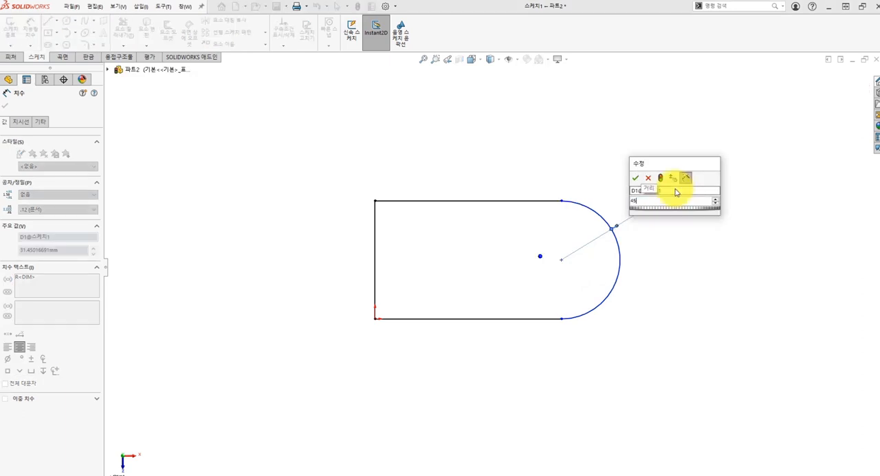
pyautogui.press('Return')
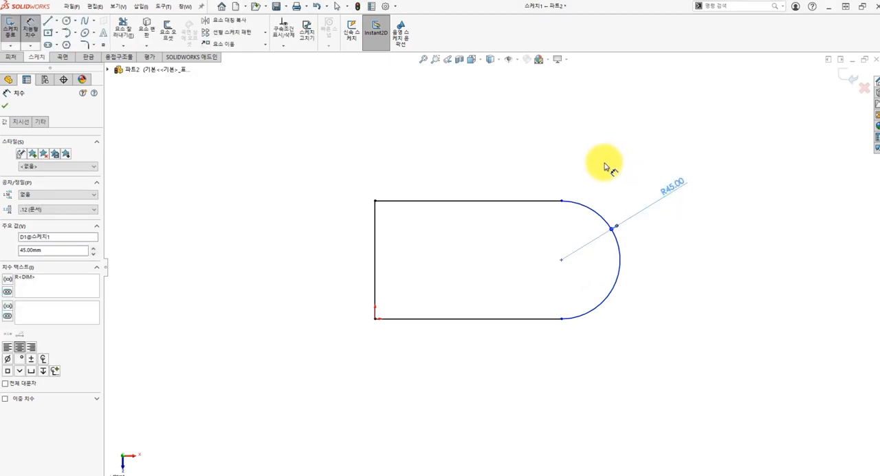
# Dimension the upper horizontal line of the profile to 116 mm
pyautogui.click(516, 200)
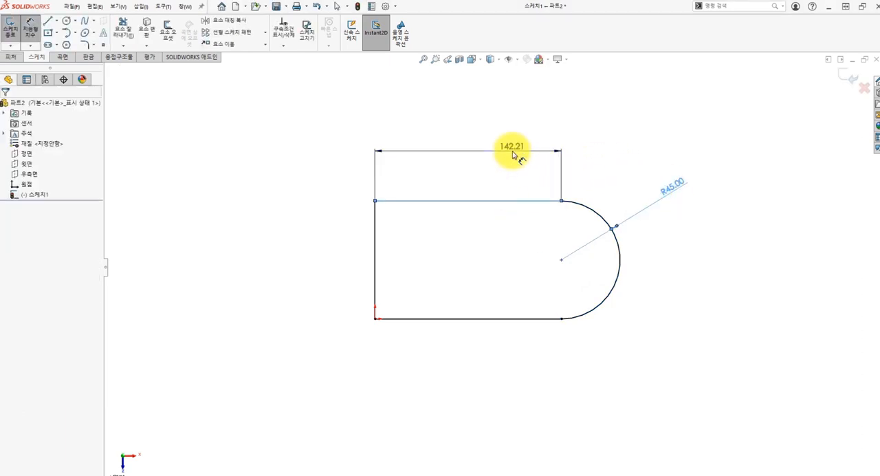
pyautogui.click(512, 155)
pyautogui.press('Return')
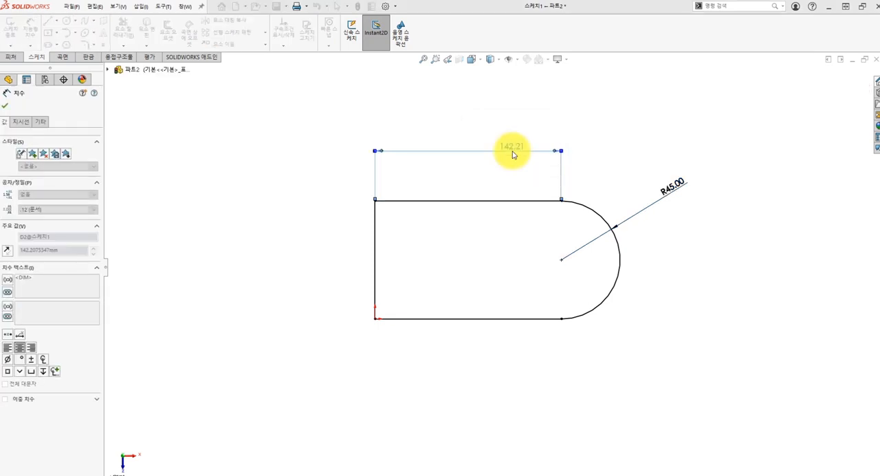
pyautogui.press('Escape')
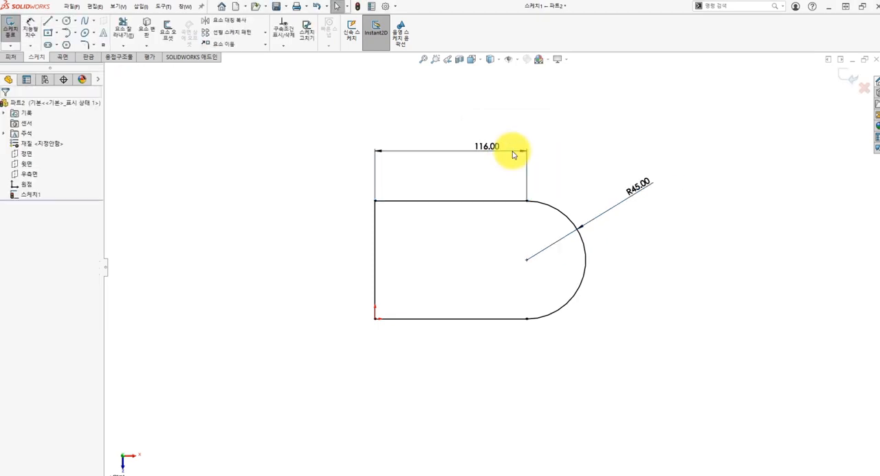
# Extrude the profile as a blind boss with a depth of 28 mm
pyautogui.click(16, 57)
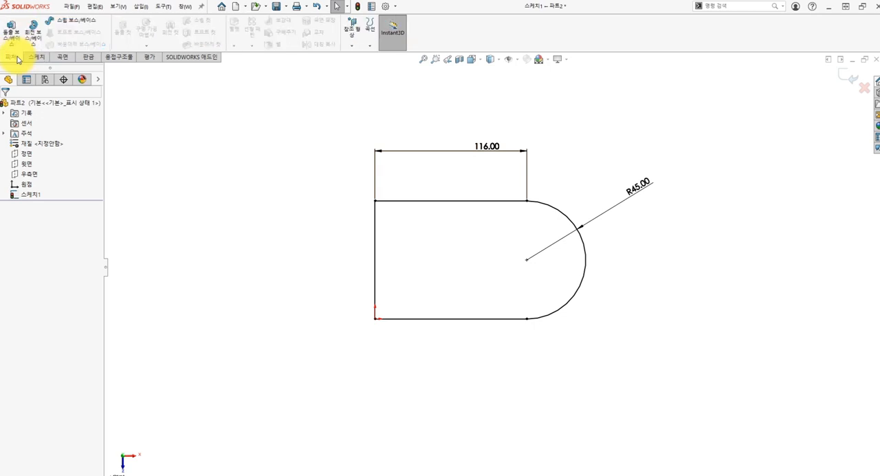
pyautogui.click(13, 33)
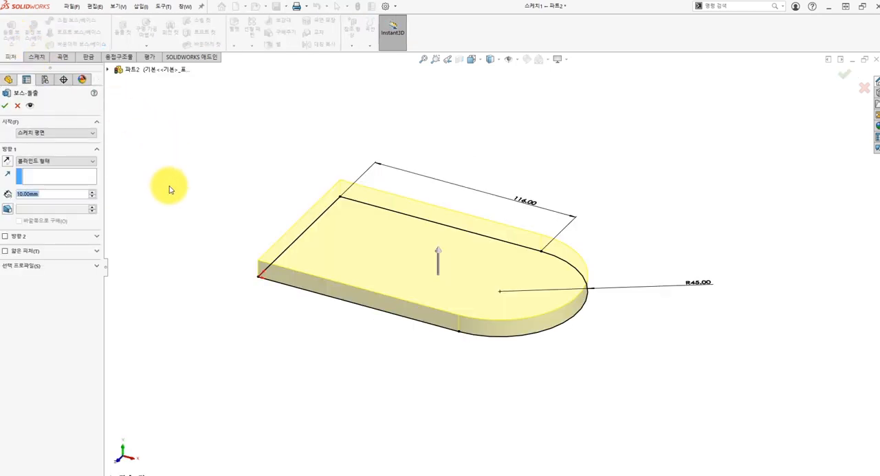
pyautogui.write('28')
pyautogui.press('Return')
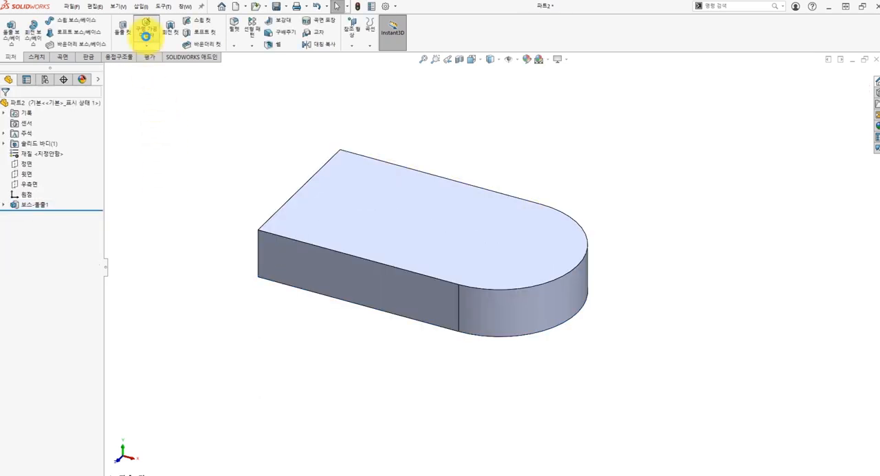
# Set up a Hole Wizard counterbore with custom sizes: 32 mm through-hole diameter, 48 mm counterbore diameter and a counterbore depth of 28-16
pyautogui.click(145, 32)
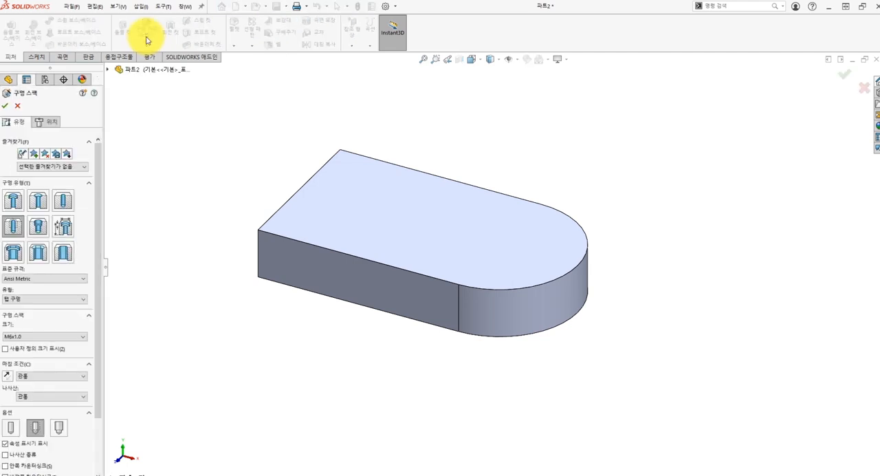
pyautogui.click(15, 202)
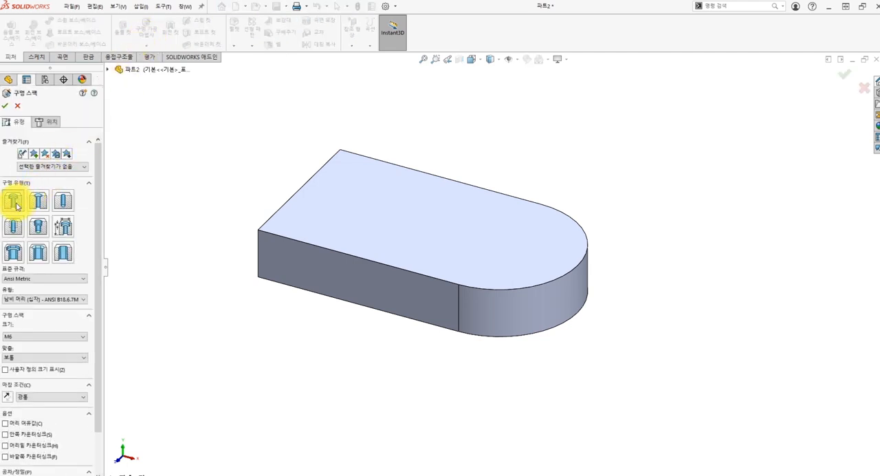
pyautogui.click(6, 372)
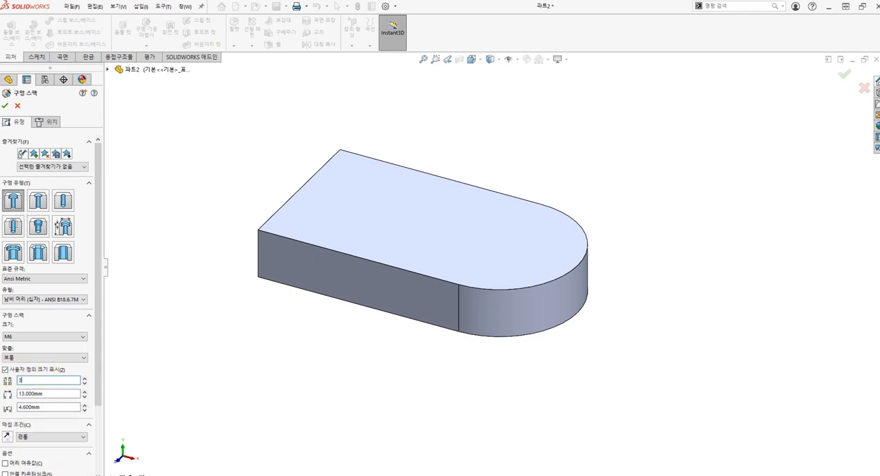
pyautogui.click(47, 395)
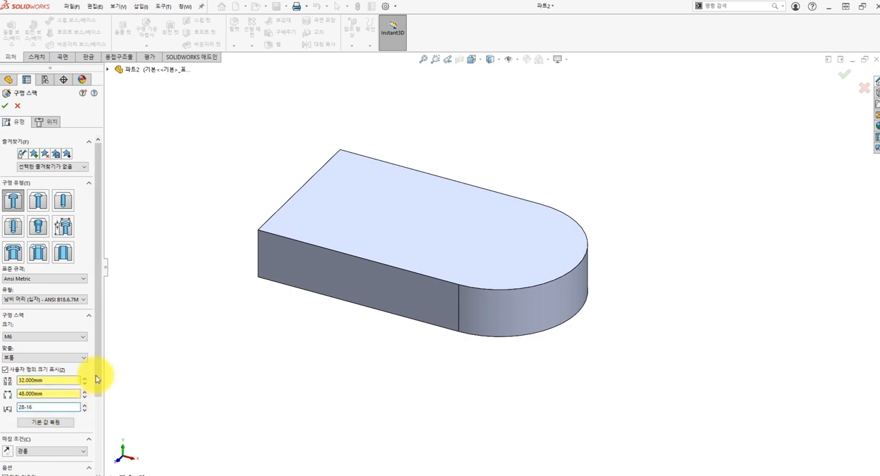
pyautogui.press('Return')
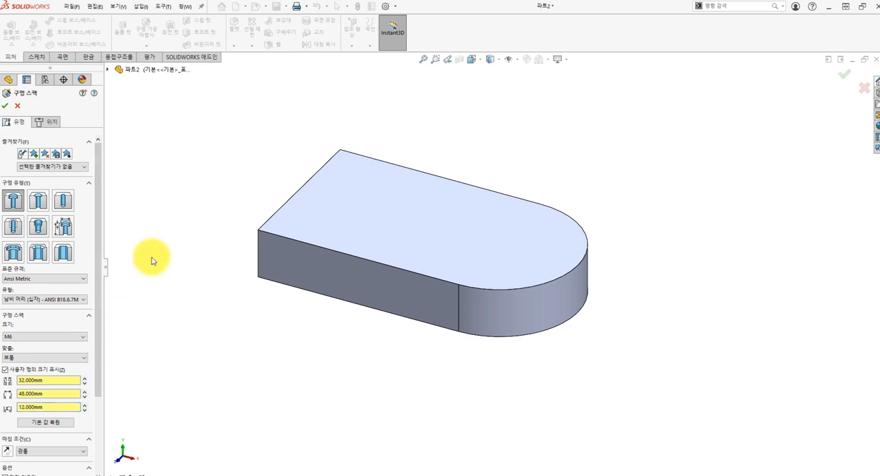
# Place the counterbored hole on the plate's top face at the centre of the rounded end and finish the feature
pyautogui.click(48, 122)
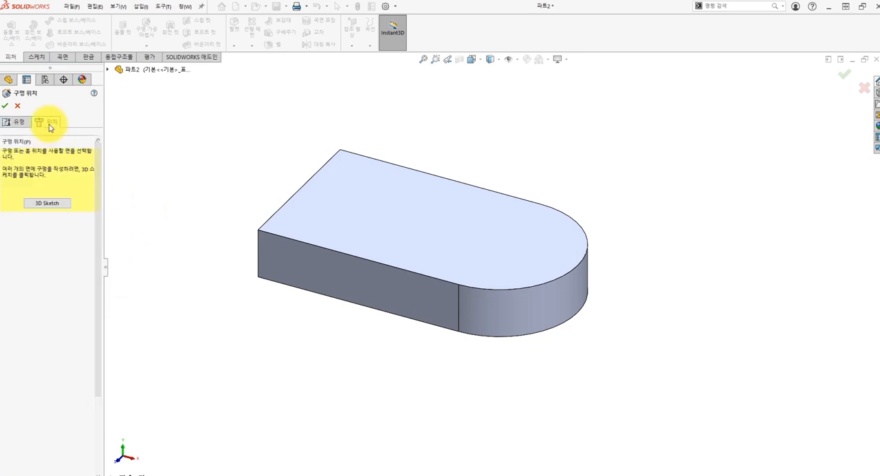
pyautogui.click(511, 246)
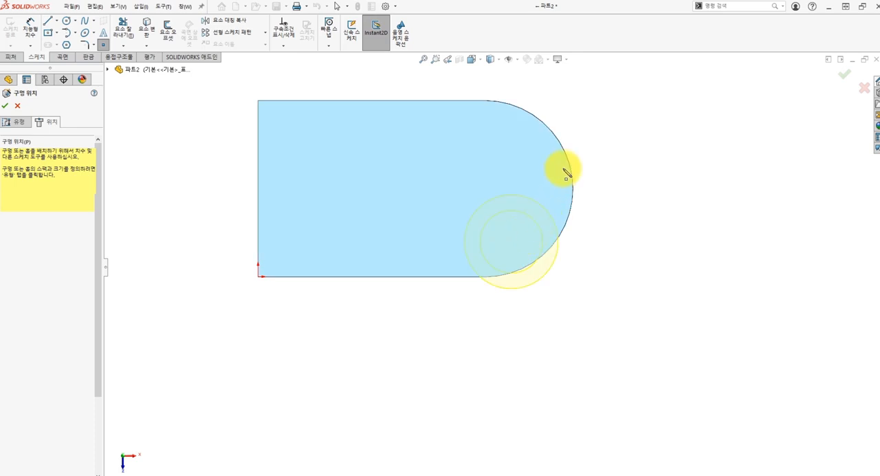
pyautogui.click(485, 189)
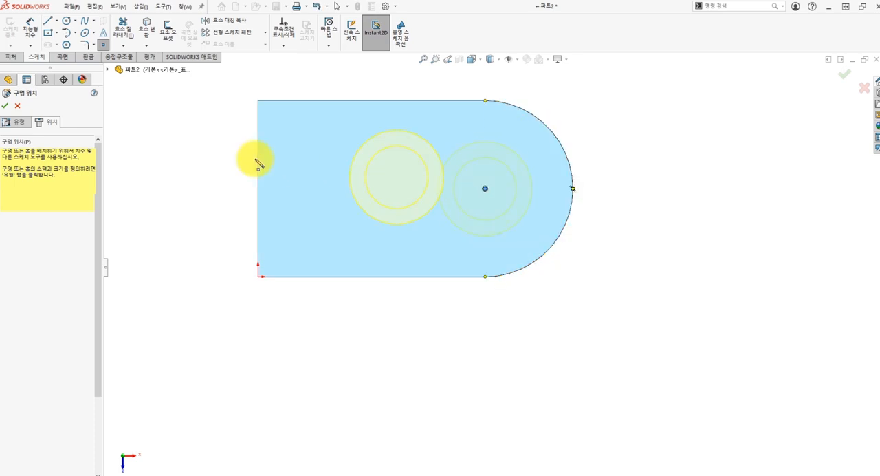
pyautogui.click(6, 106)
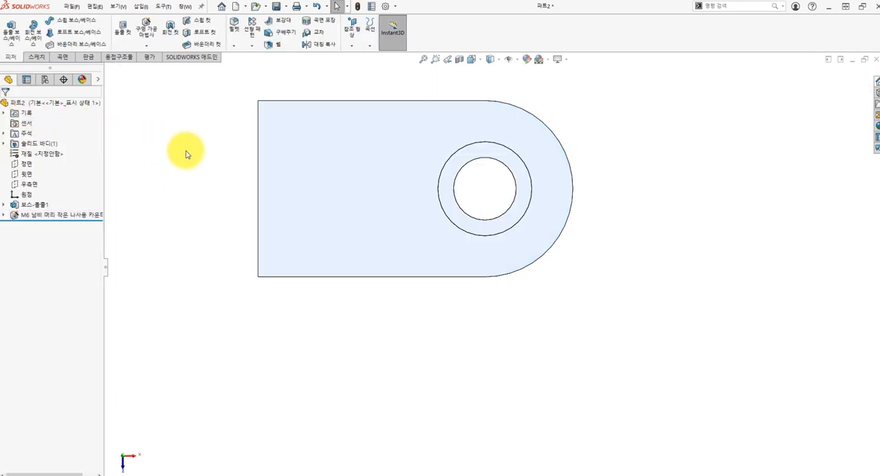
# On the plate's flat end face, sketch a rectangle of lines about 64 mm wide and 55 mm high, starting at the top edge's midpoint
pyautogui.moveTo(186, 154); pyautogui.dragTo(218, 132, button='middle')
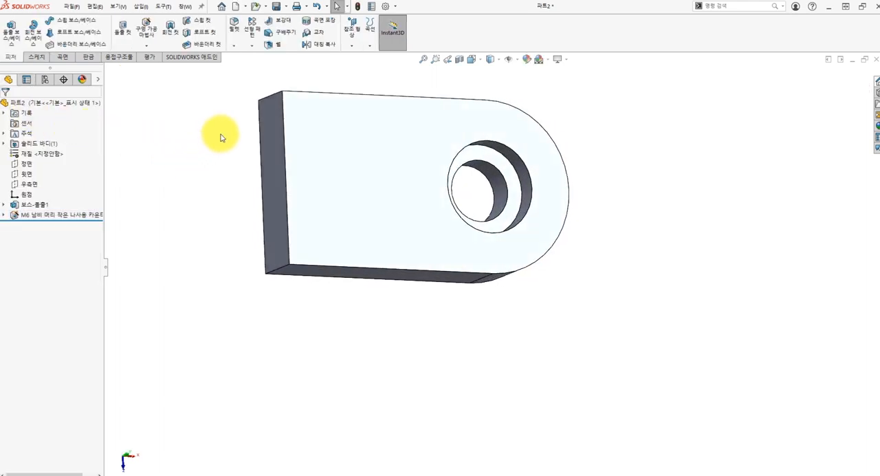
pyautogui.click(282, 203)
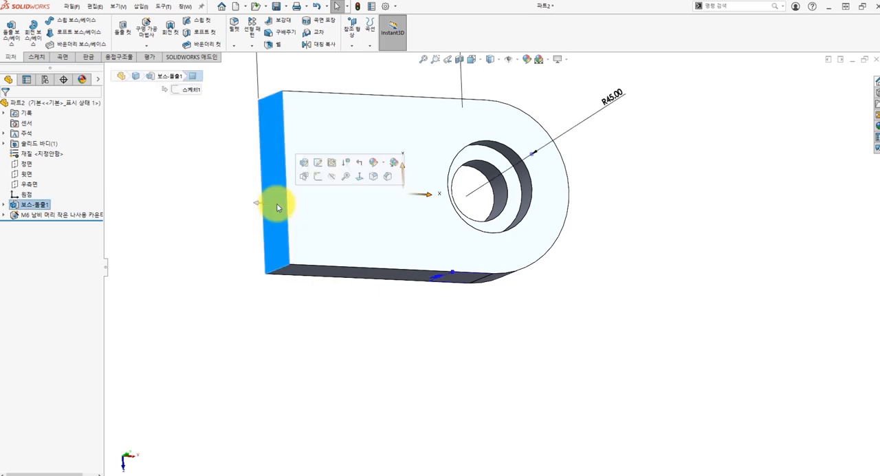
pyautogui.click(318, 177)
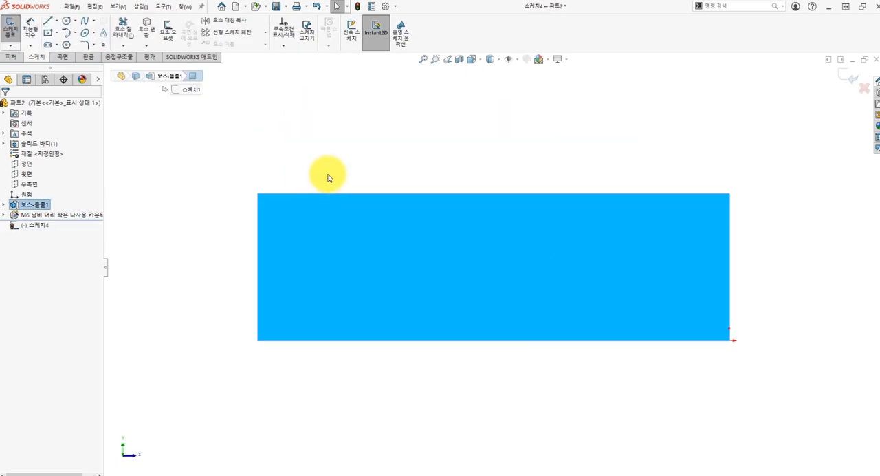
pyautogui.keyDown('ctrl'); pyautogui.moveTo(403, 163); pyautogui.dragTo(351, 205, button='middle'); pyautogui.keyUp('ctrl')
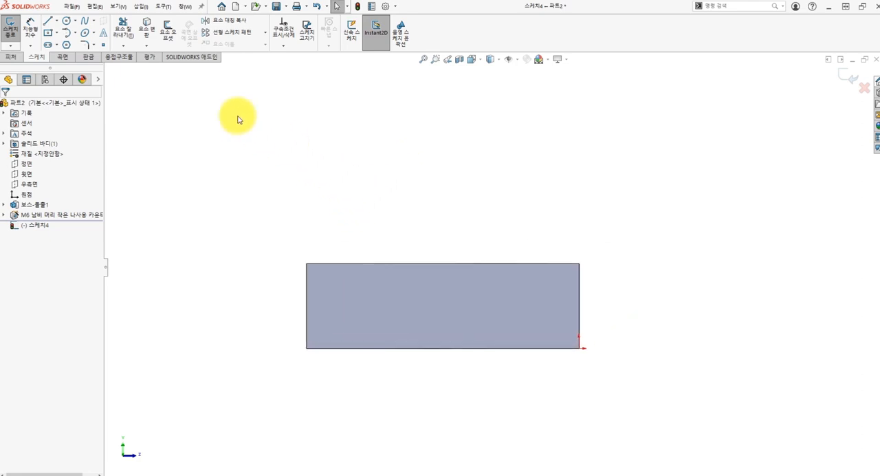
pyautogui.click(51, 23)
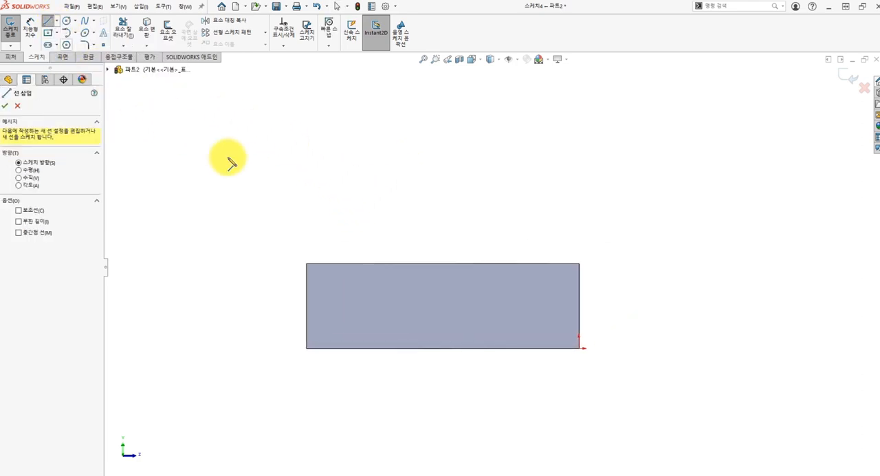
pyautogui.click(442, 263)
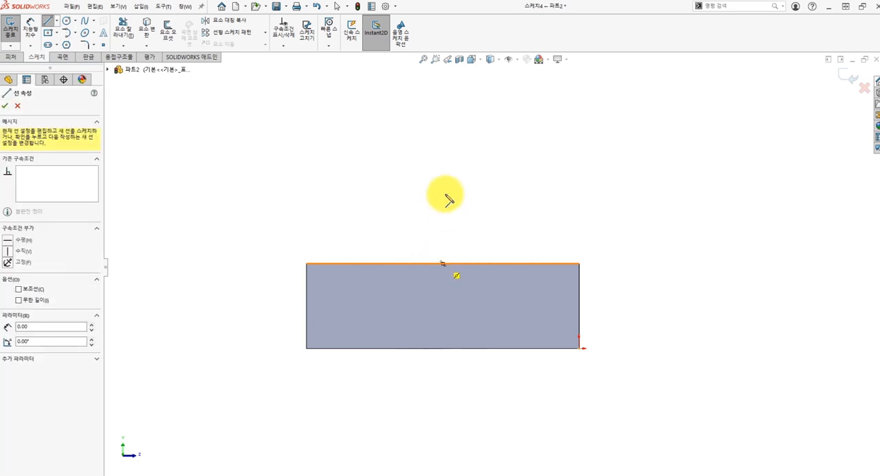
pyautogui.click(443, 97)
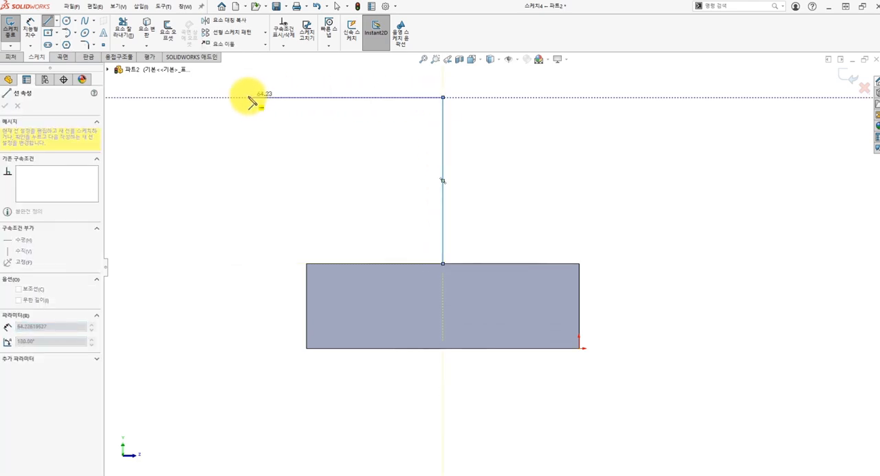
pyautogui.click(248, 97)
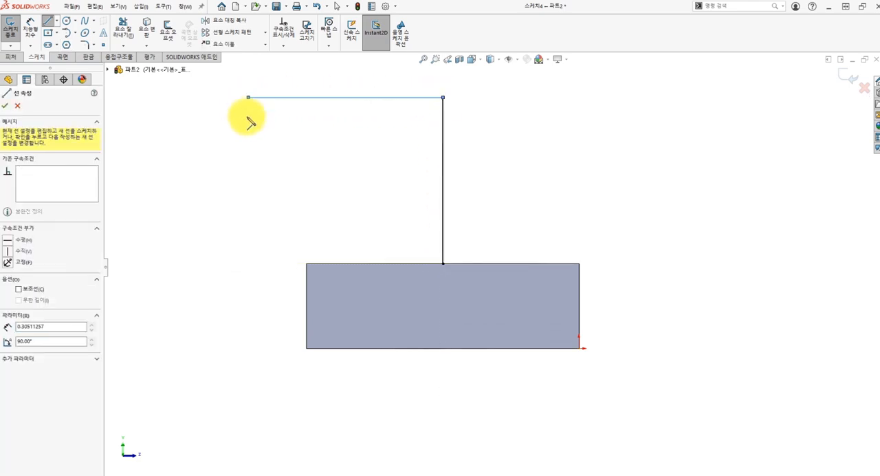
pyautogui.click(249, 264)
pyautogui.click(443, 263)
pyautogui.press('Escape')
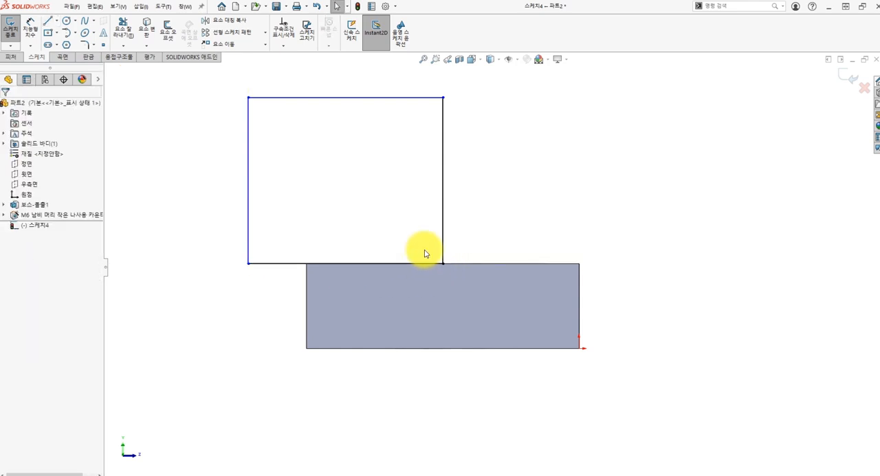
# Convert the rectangle's vertical line at the top edge's midpoint into a construction line
pyautogui.click(437, 170)
pyautogui.click(478, 144)
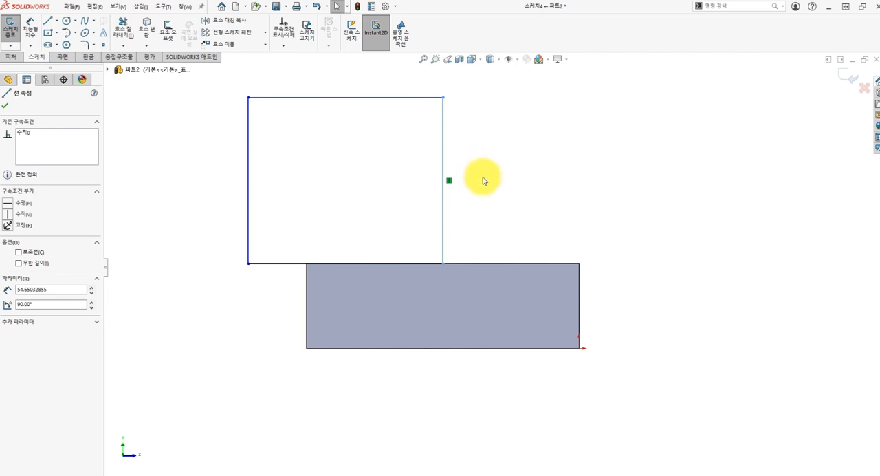
pyautogui.click(487, 194)
# Mirror the half rectangle's lines about the vertical construction line
pyautogui.scroll(1, 487, 194)
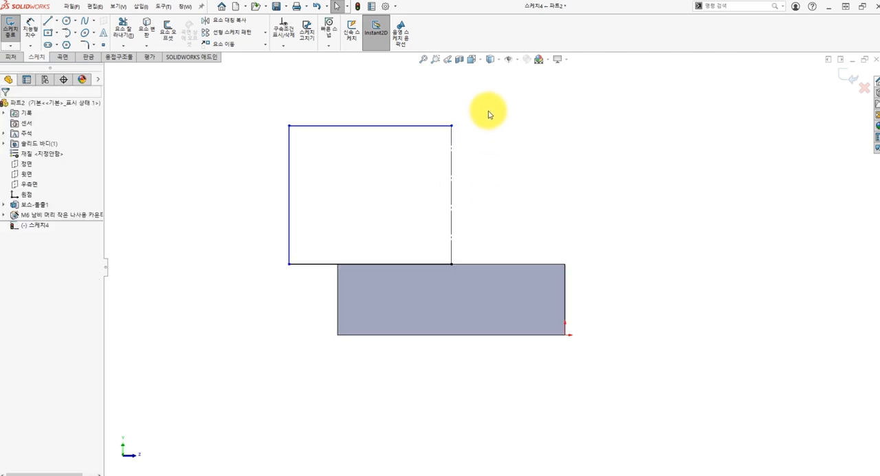
pyautogui.moveTo(488, 110)
pyautogui.mouseDown()
pyautogui.moveTo(369, 220)
pyautogui.moveTo(261, 296)
pyautogui.mouseUp()
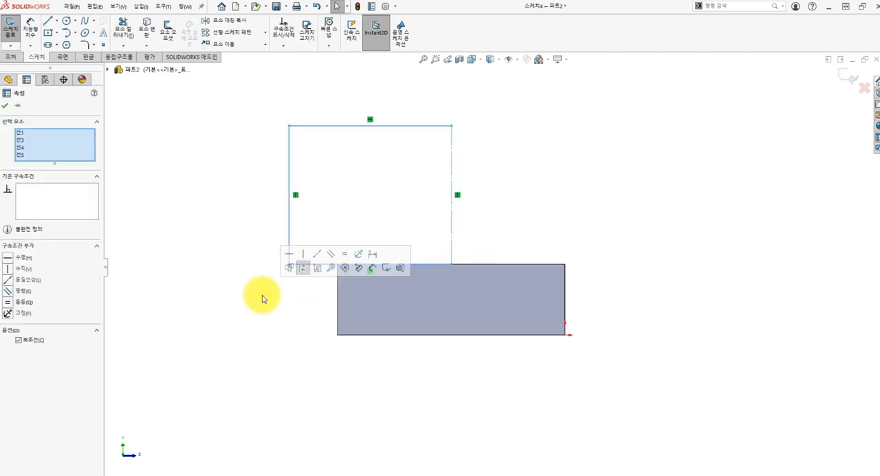
pyautogui.click(233, 25)
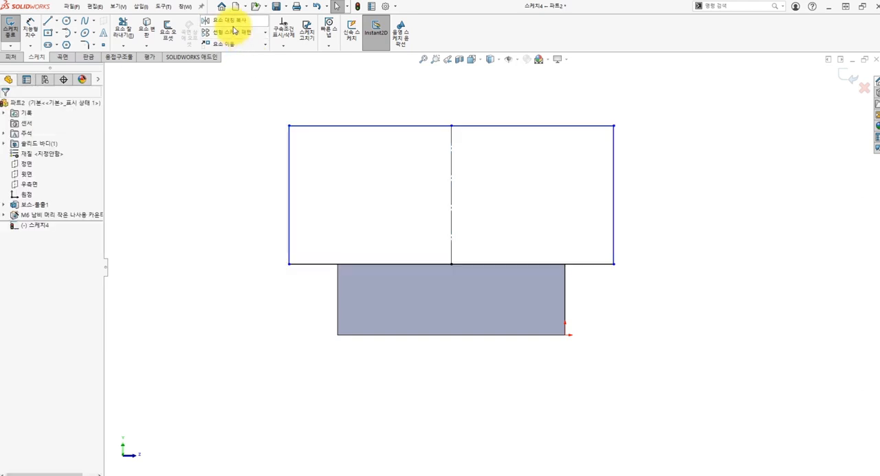
# Dimension the mirrored rectangle's top edge and set its width to 90+24 mm
pyautogui.moveTo(375, 102)
pyautogui.keyDown('ctrl'); pyautogui.mouseDown(button='middle')
pyautogui.moveTo(376, 155)
pyautogui.moveTo(390, 162)
pyautogui.mouseUp(button='middle'); pyautogui.keyUp('ctrl')
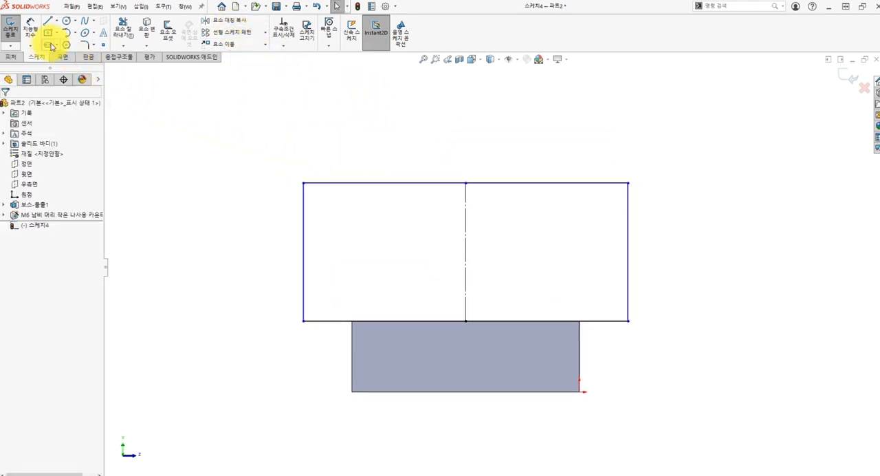
pyautogui.click(34, 38)
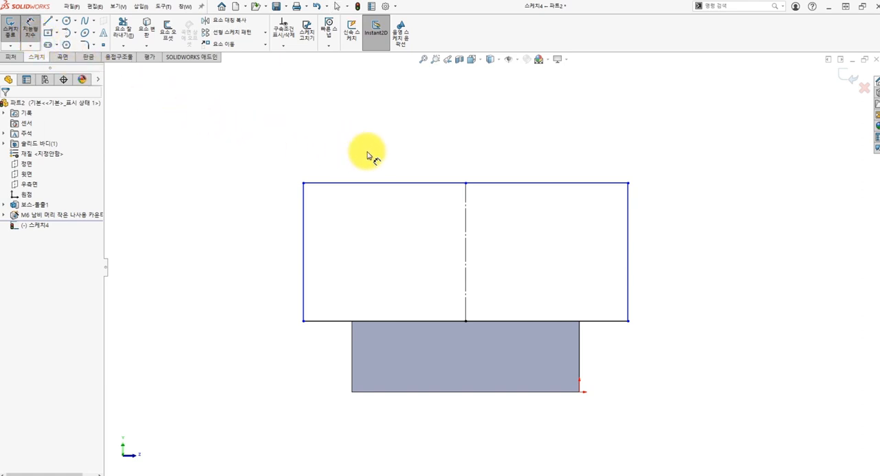
pyautogui.click(396, 184)
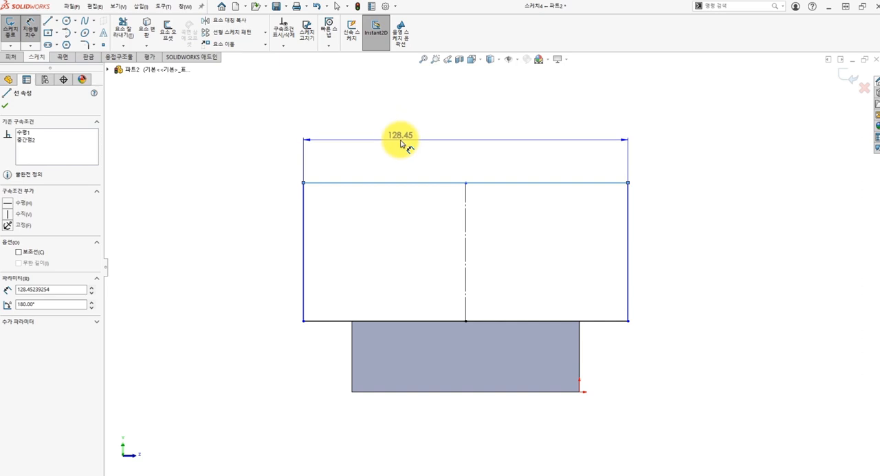
pyautogui.click(405, 141)
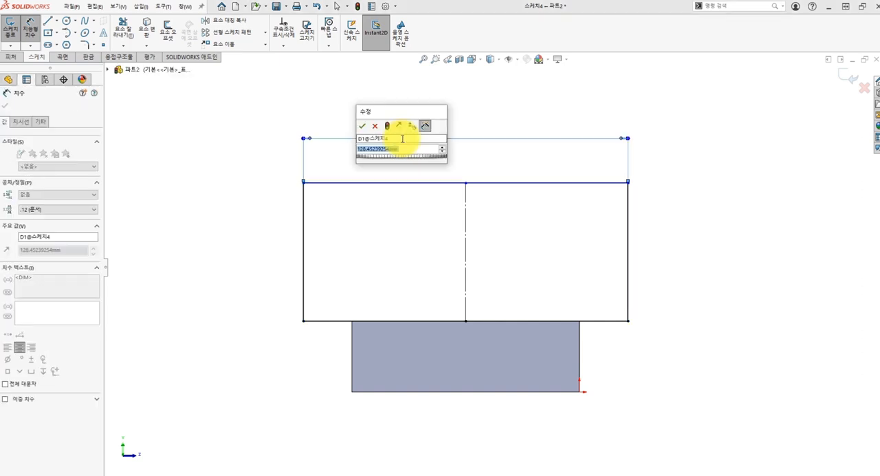
pyautogui.write('90+')
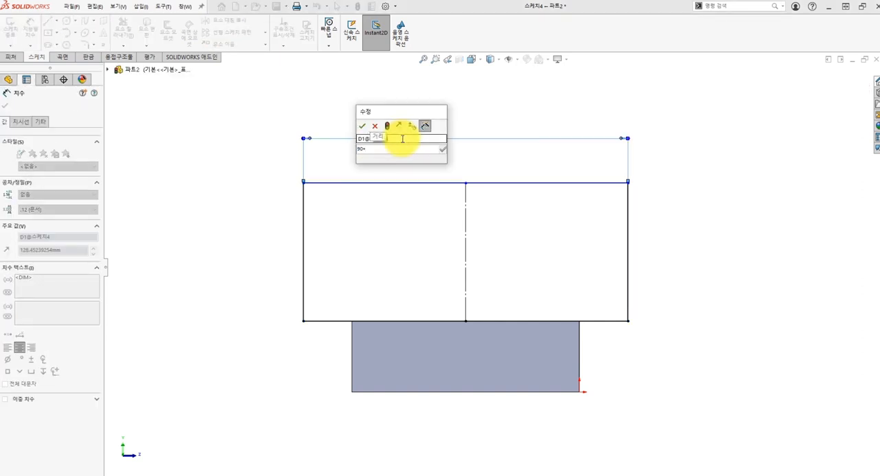
pyautogui.write('24')
pyautogui.press('Return')
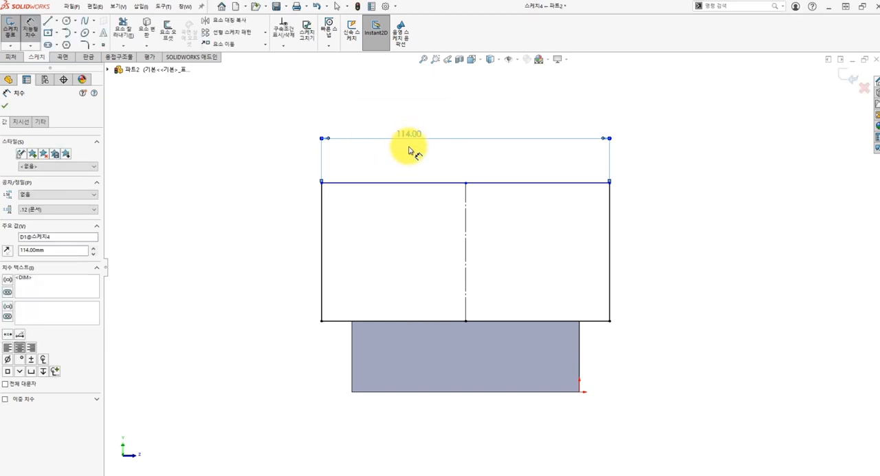
pyautogui.press('Escape')
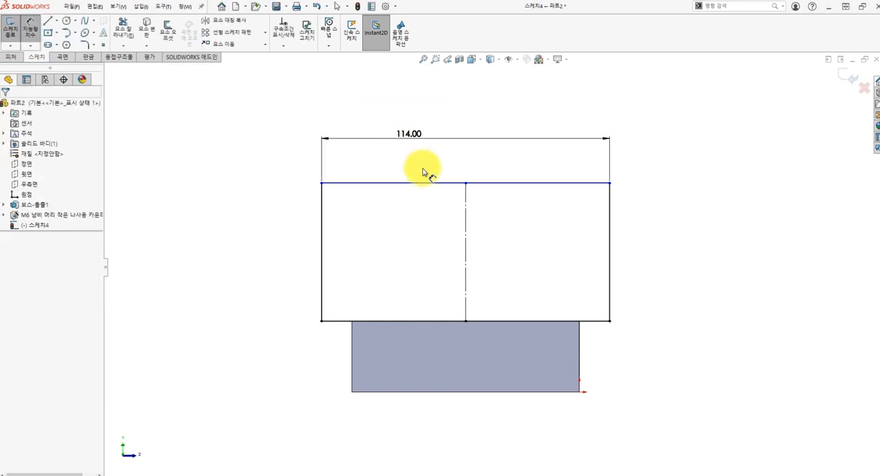
# Dimension the height from the plate's bottom edge to the rectangle's top line as 100 mm
pyautogui.click(544, 184)
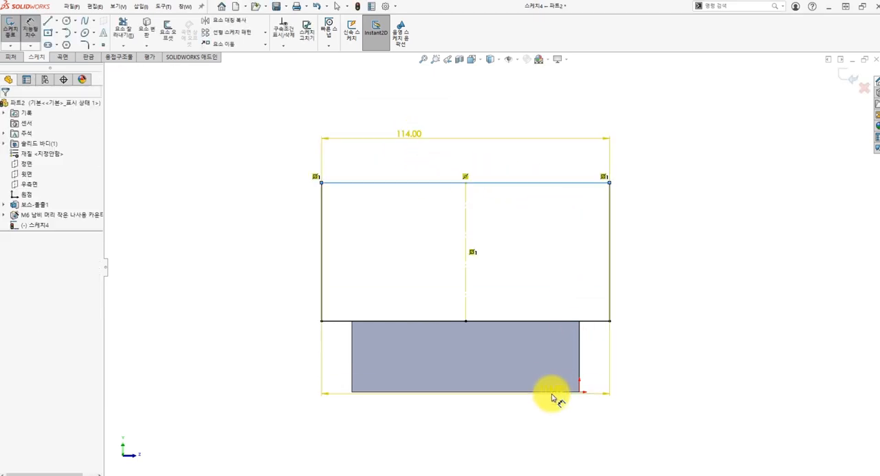
pyautogui.press('Escape')
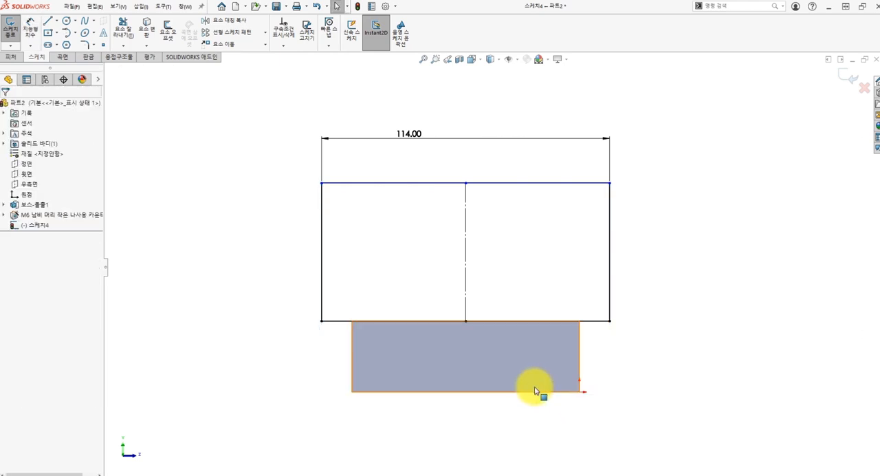
pyautogui.press('d')
pyautogui.click(538, 391)
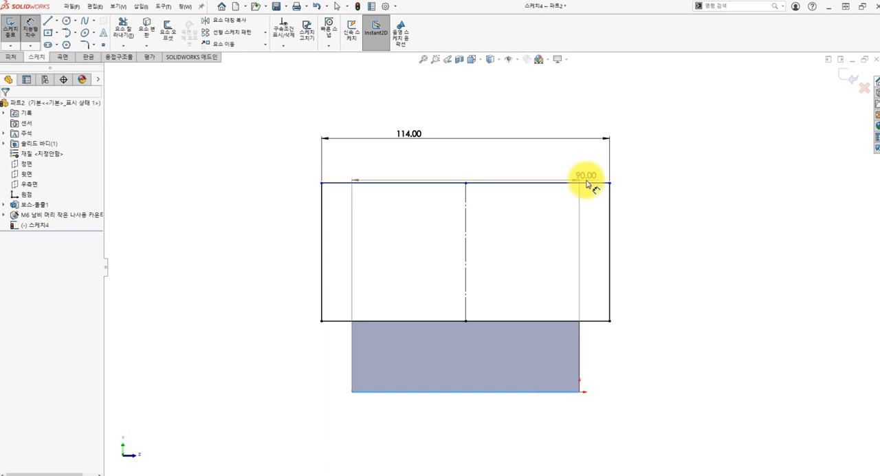
pyautogui.click(586, 183)
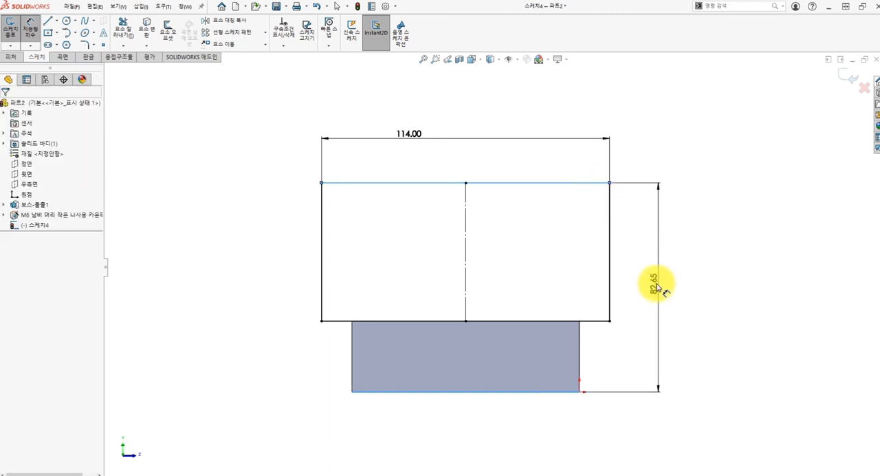
pyautogui.click(656, 287)
pyautogui.write('100')
pyautogui.press('Return')
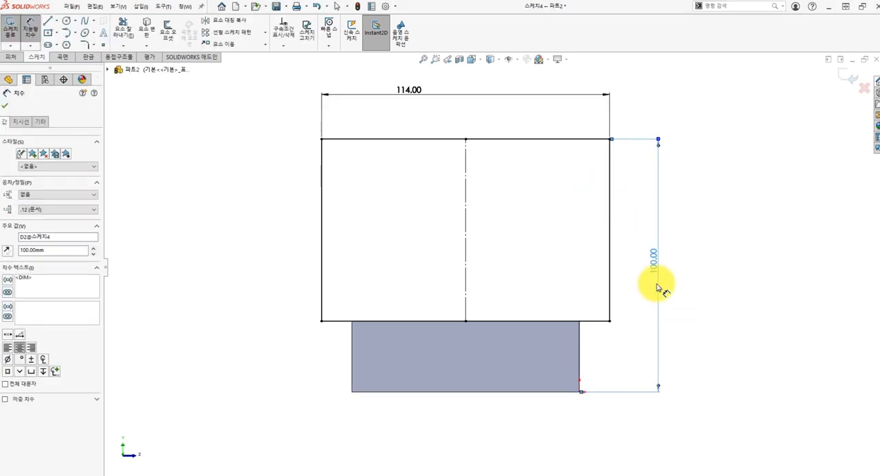
pyautogui.press('Escape')
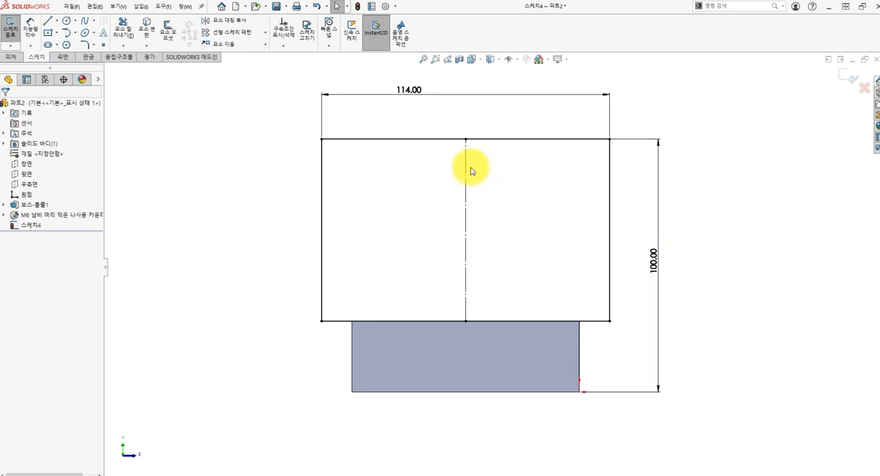
# Draw a circle of about 23 mm radius centred on the rectangle's top line midpoint and trim away its upper half
pyautogui.click(466, 147)
pyautogui.press('Escape')
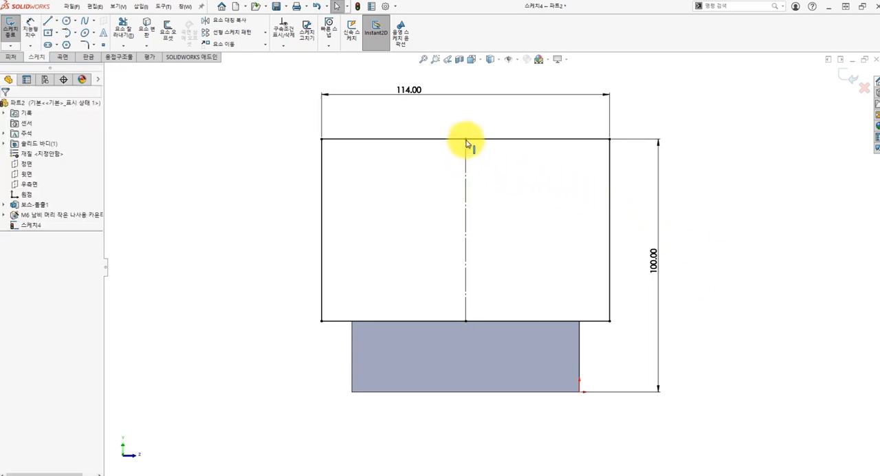
pyautogui.click(66, 22)
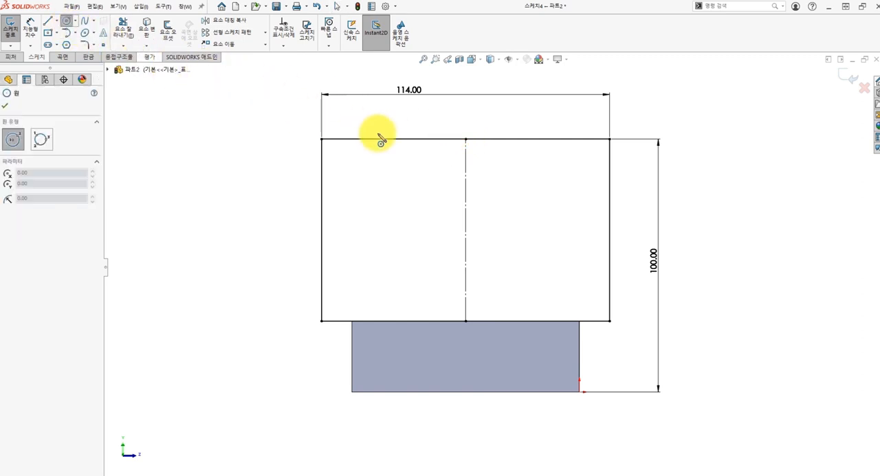
pyautogui.click(465, 139)
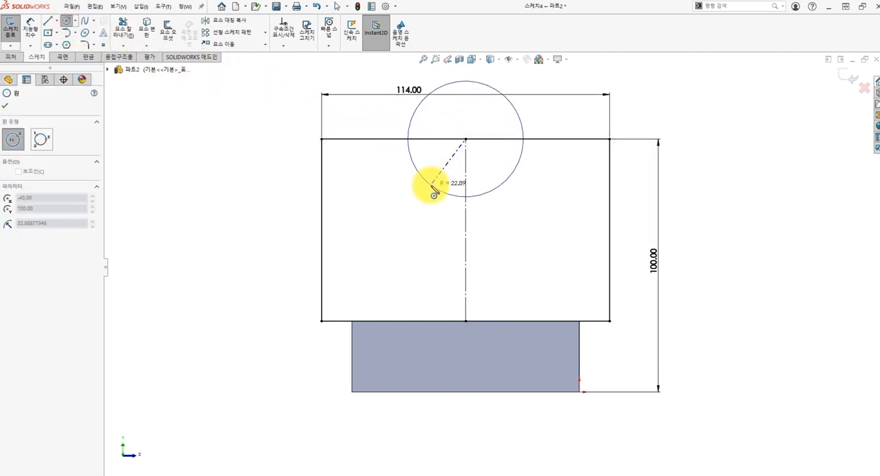
pyautogui.click(431, 187)
pyautogui.press('Escape')
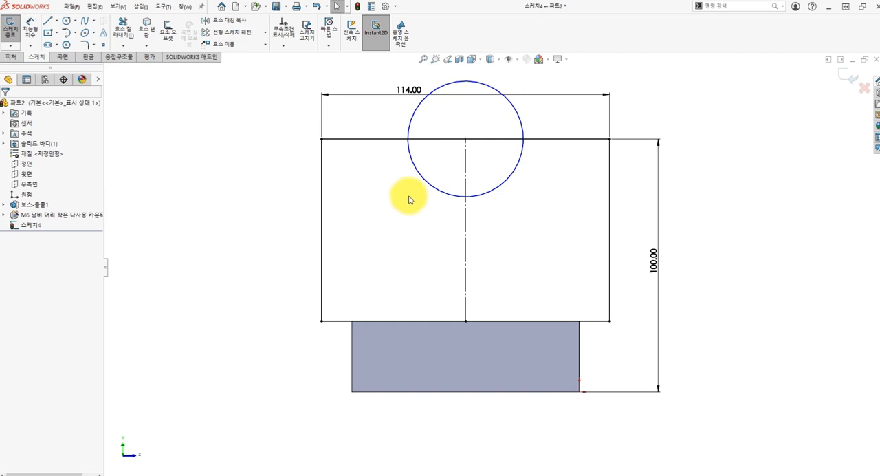
pyautogui.click(124, 31)
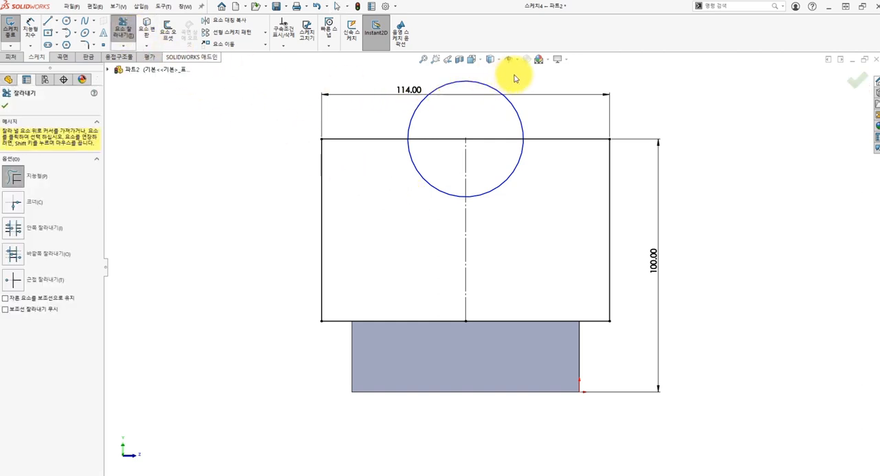
pyautogui.moveTo(514, 86); pyautogui.dragTo(491, 112)
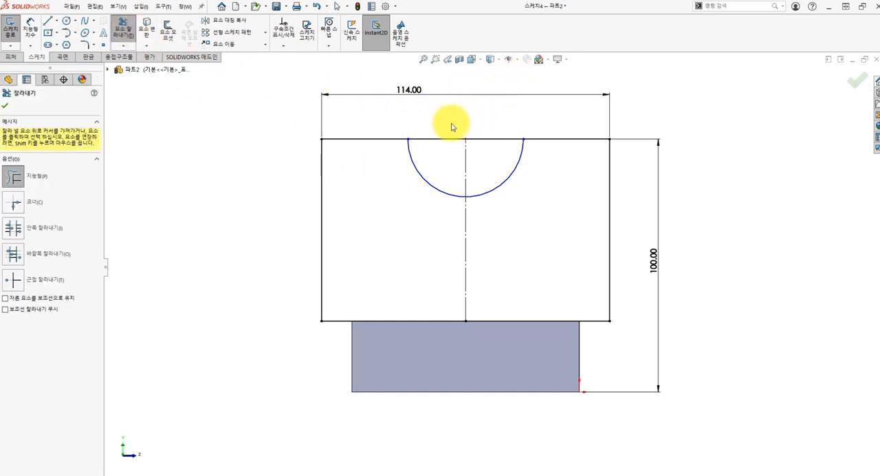
pyautogui.press('Escape')
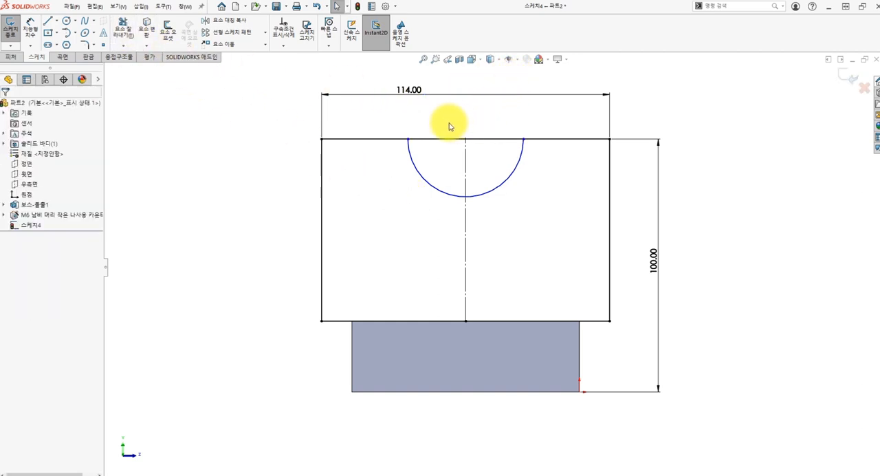
# Dimension the semicircular arc with a radius of 23 mm
pyautogui.click(35, 35)
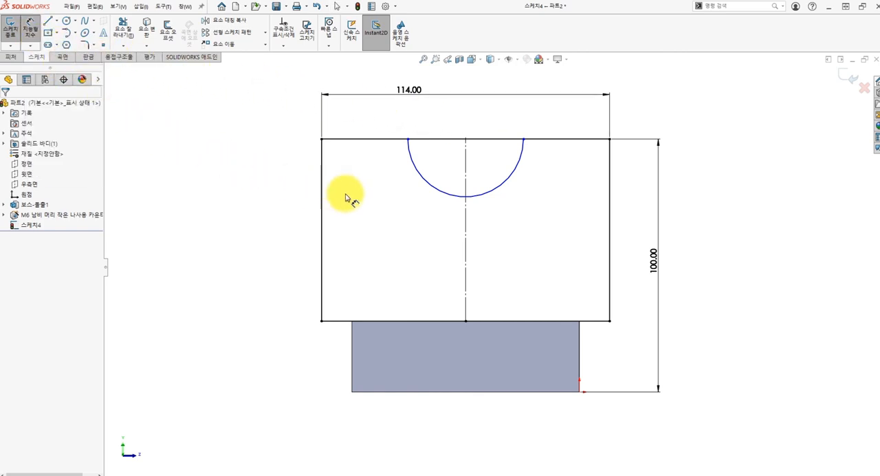
pyautogui.click(447, 196)
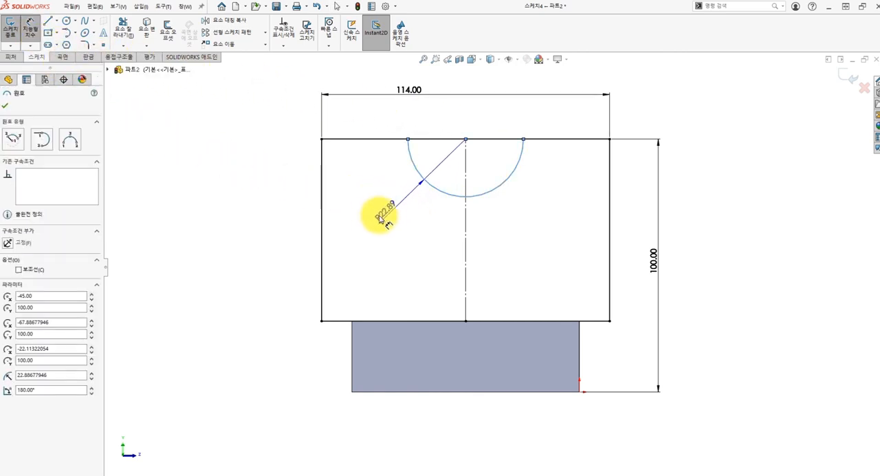
pyautogui.click(285, 221)
pyautogui.write('23')
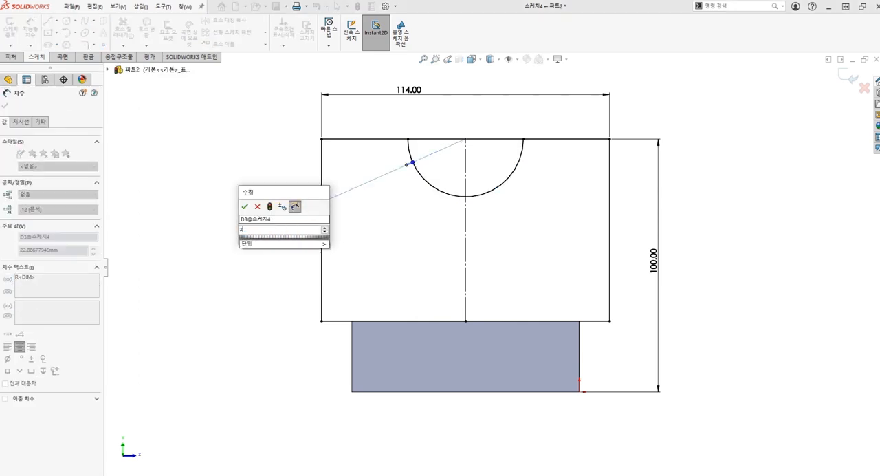
pyautogui.press('Return')
pyautogui.press('Escape')
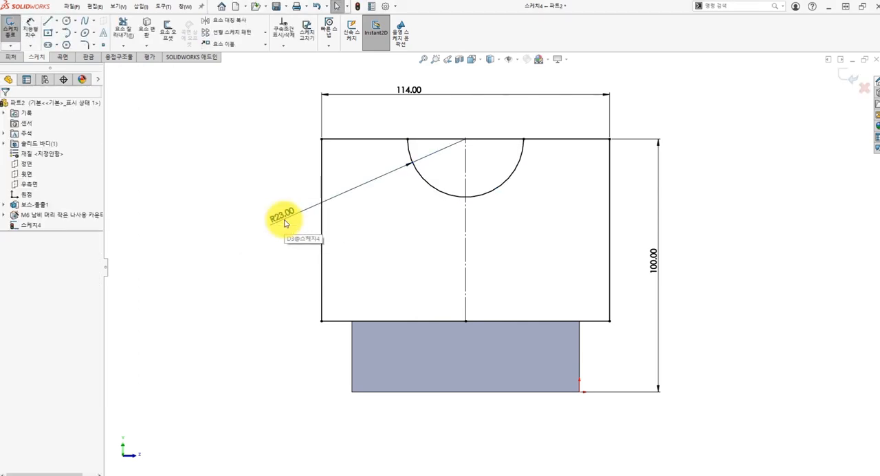
# Draw a larger concentric circle of about 30 mm radius at the top line's midpoint and trim off its upper half
pyautogui.click(67, 21)
pyautogui.click(465, 139)
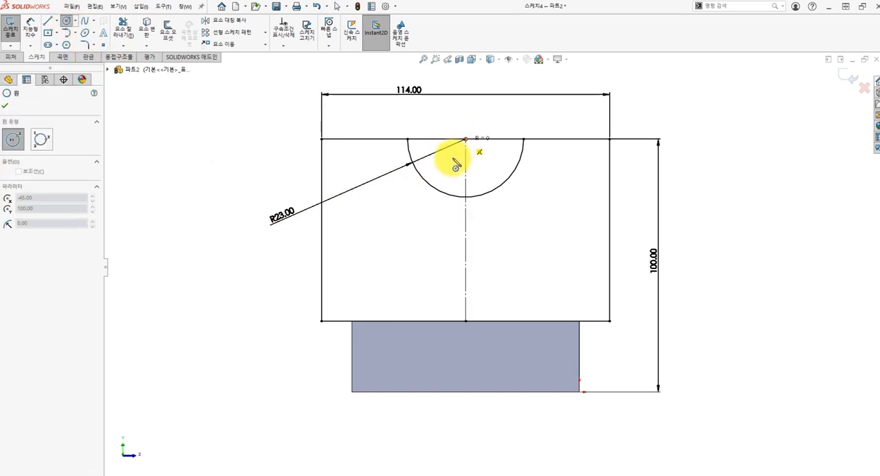
pyautogui.click(422, 211)
pyautogui.press('Escape')
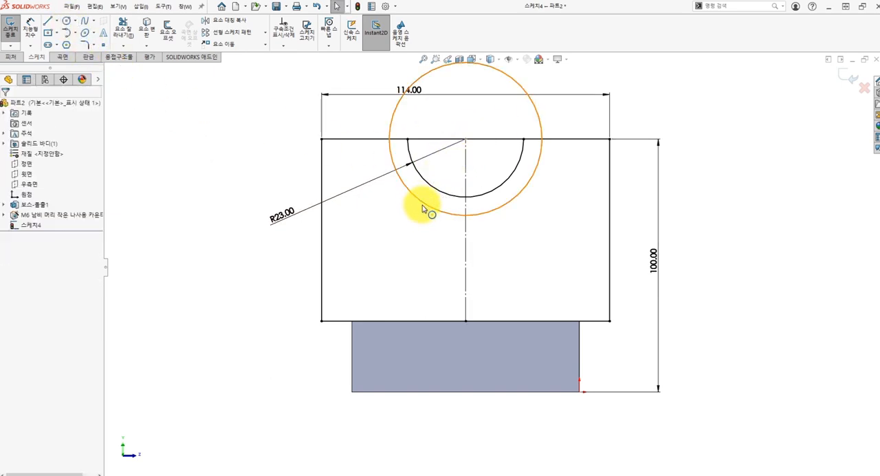
pyautogui.click(134, 35)
pyautogui.moveTo(369, 123); pyautogui.dragTo(411, 129)
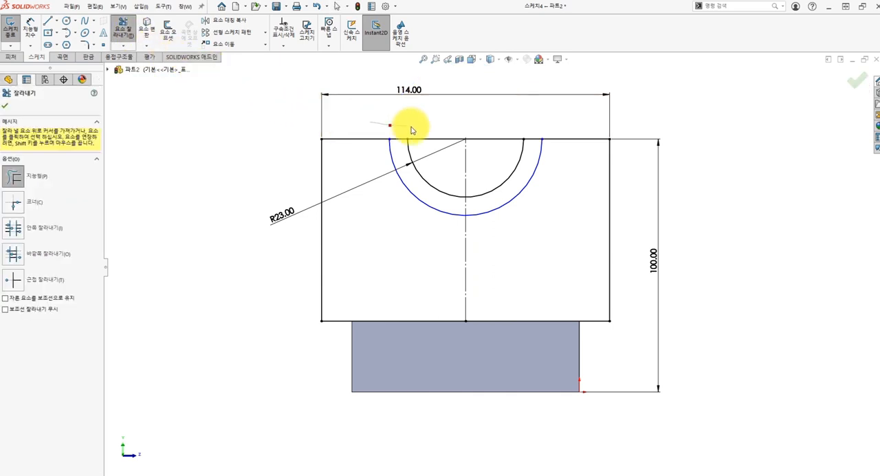
pyautogui.press('Escape')
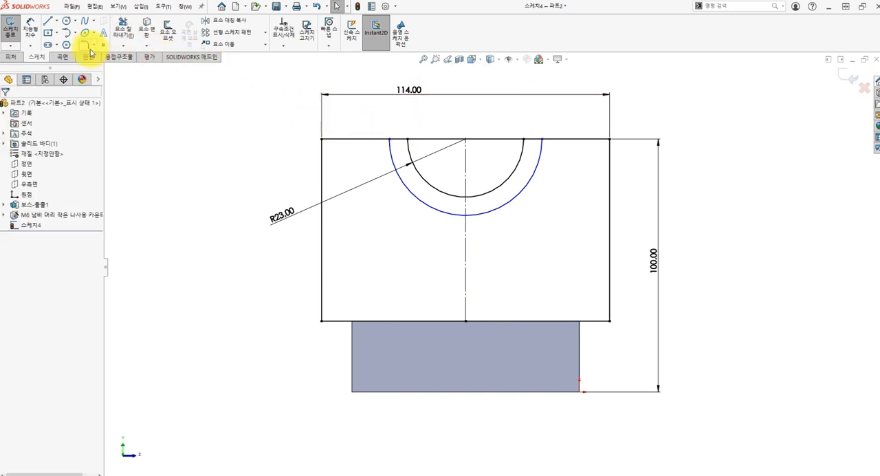
# Dimension the outer semicircular arc with a radius of 28 mm
pyautogui.click(36, 32)
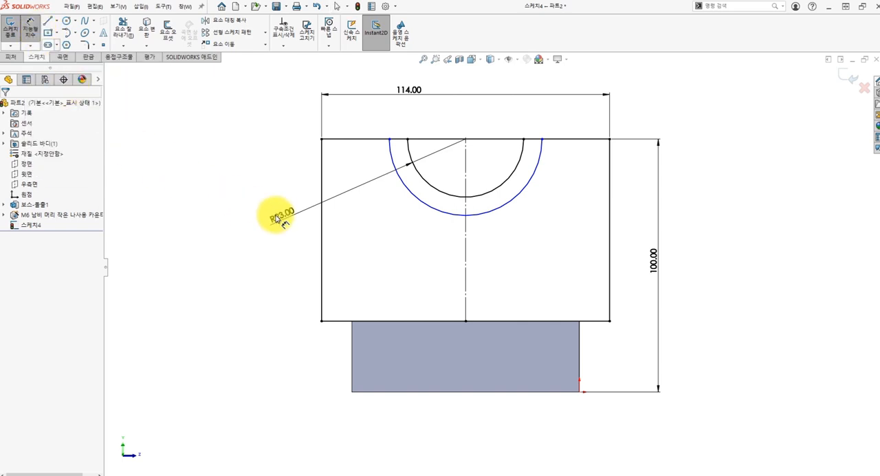
pyautogui.click(426, 206)
pyautogui.click(289, 265)
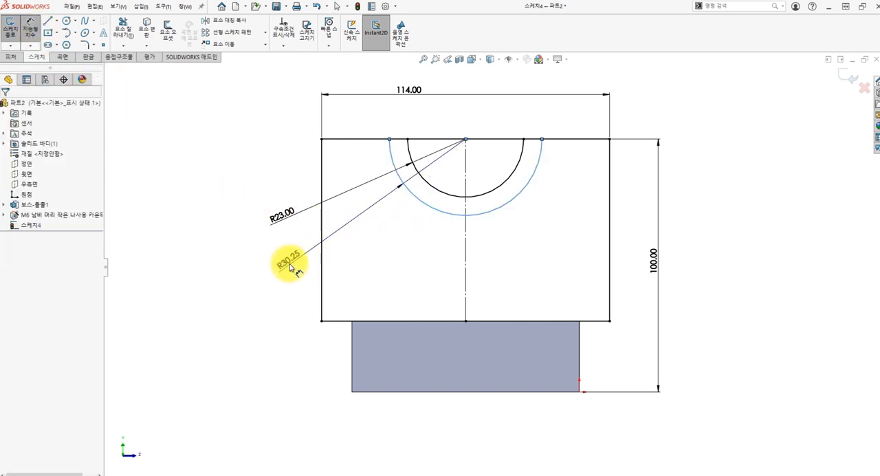
pyautogui.write('28')
pyautogui.press('Return')
pyautogui.press('Escape')
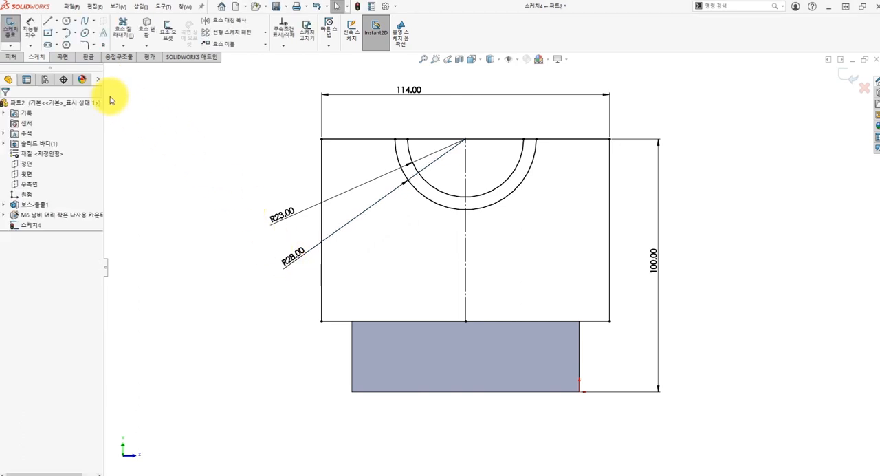
# Start a boss extrude of the upright sketch, selecting both halves below the outer arc and both regions between the two arcs
pyautogui.click(12, 57)
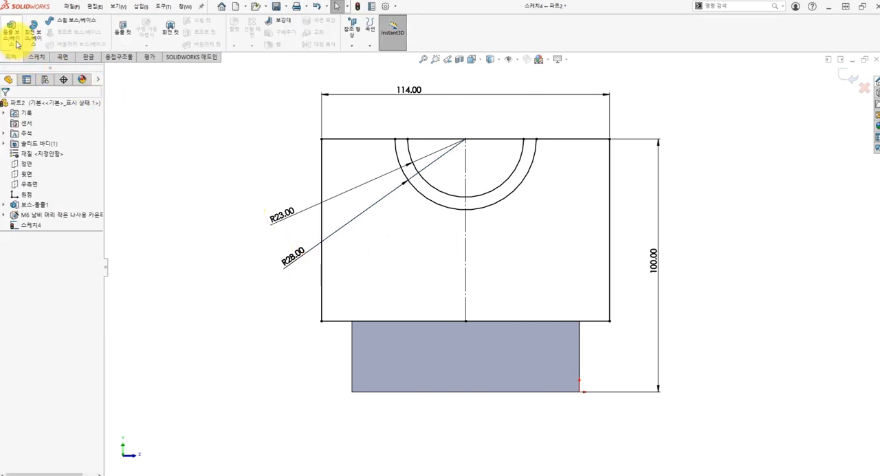
pyautogui.click(14, 37)
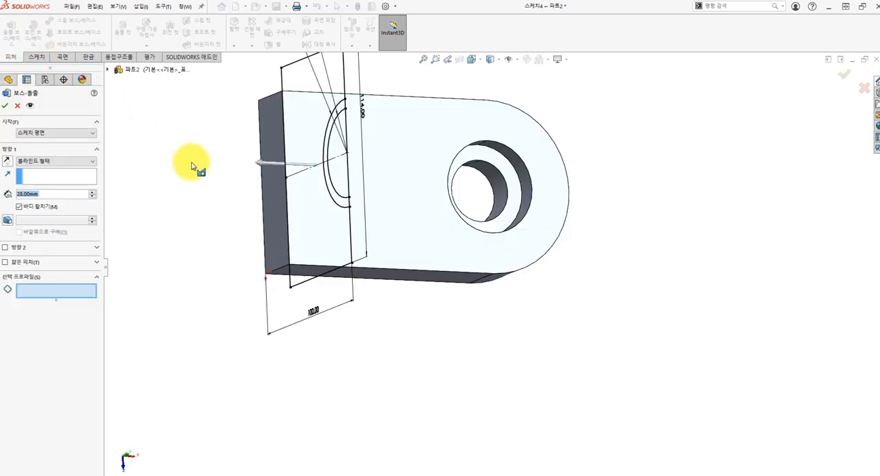
pyautogui.moveTo(193, 166); pyautogui.dragTo(269, 223, button='middle')
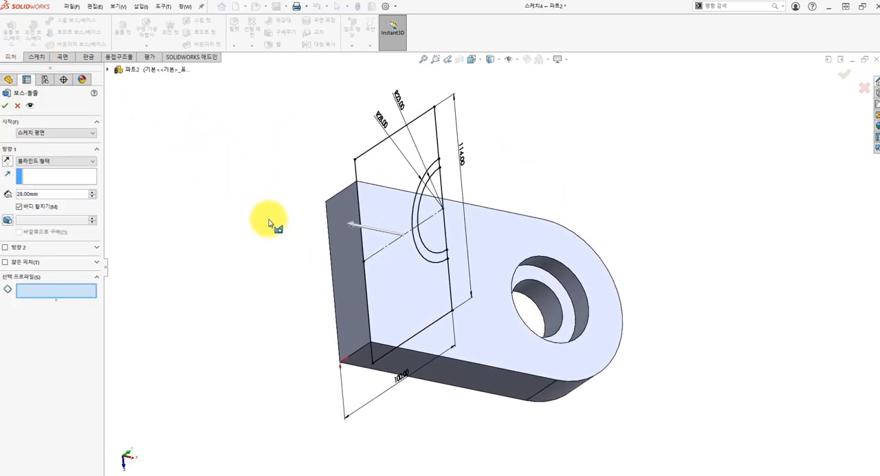
pyautogui.hotkey('ctrl', '7')
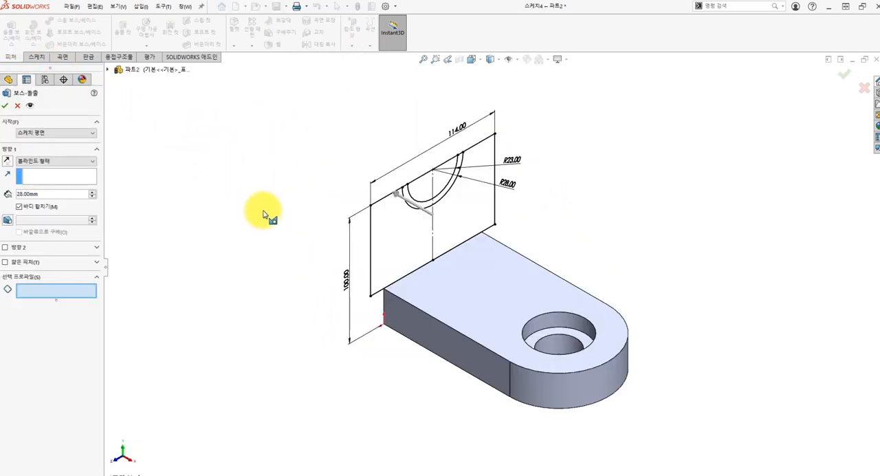
pyautogui.click(414, 247)
pyautogui.click(469, 217)
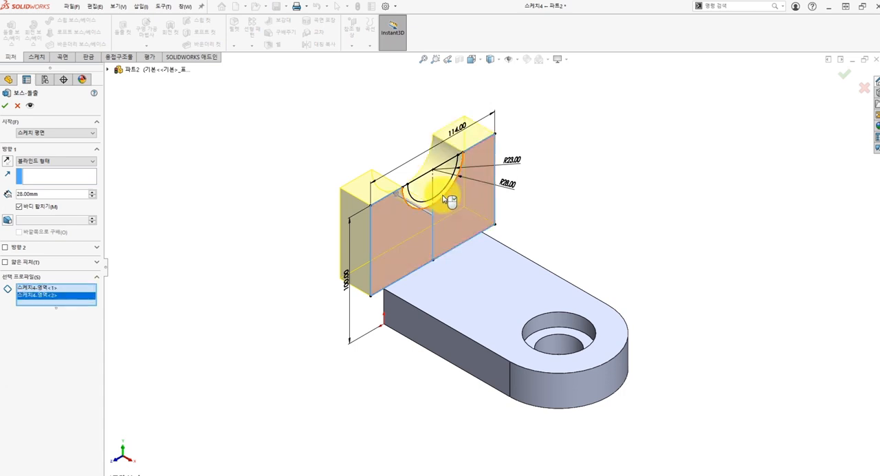
pyautogui.scroll(-5, 448, 220)
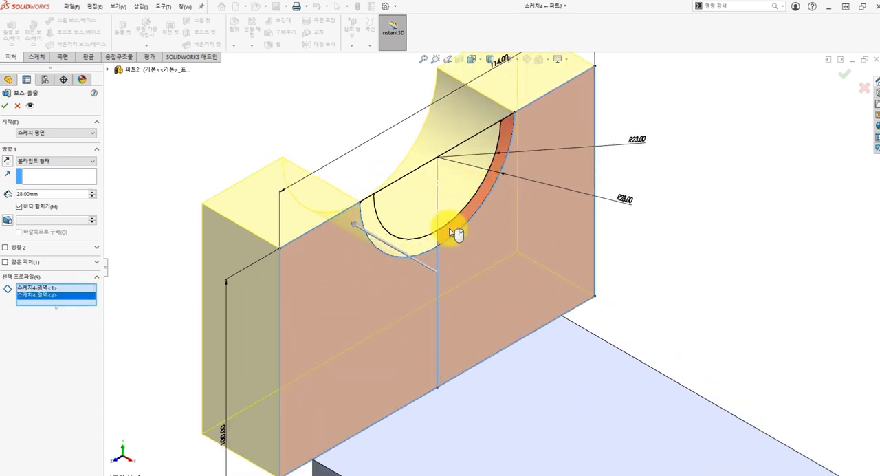
pyautogui.click(451, 230)
pyautogui.click(430, 248)
pyautogui.scroll(8, 430, 248)
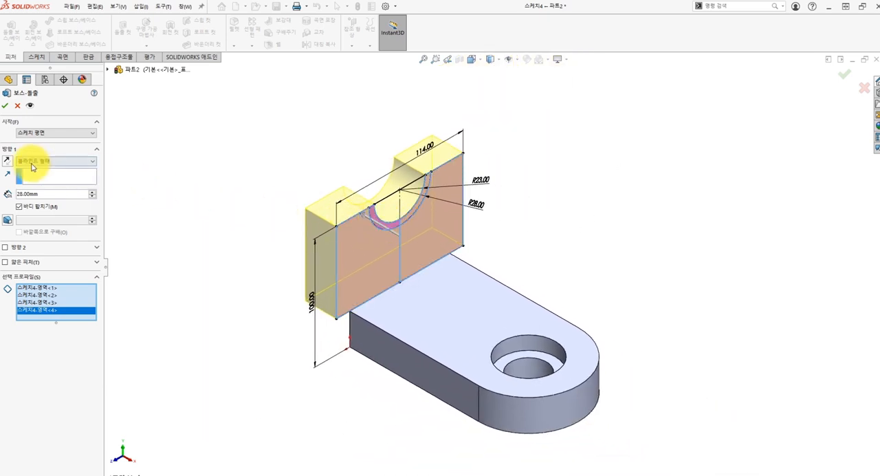
# Reverse the extrusion toward the plate's hole and extrude the selected profiles 42 mm as a merged block
pyautogui.click(7, 160)
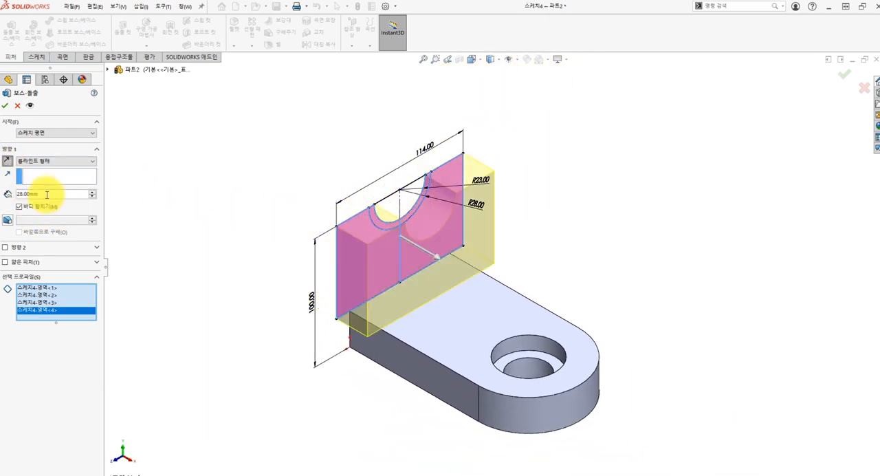
pyautogui.write('42')
pyautogui.press('Return')
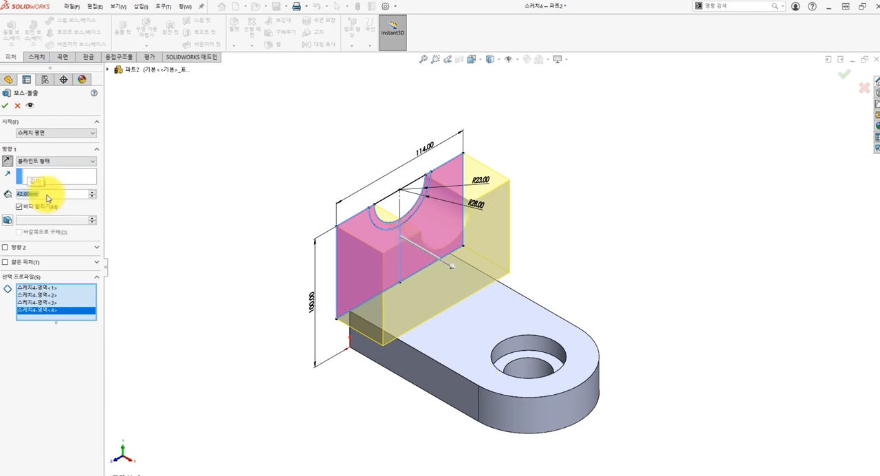
pyautogui.click(214, 209)
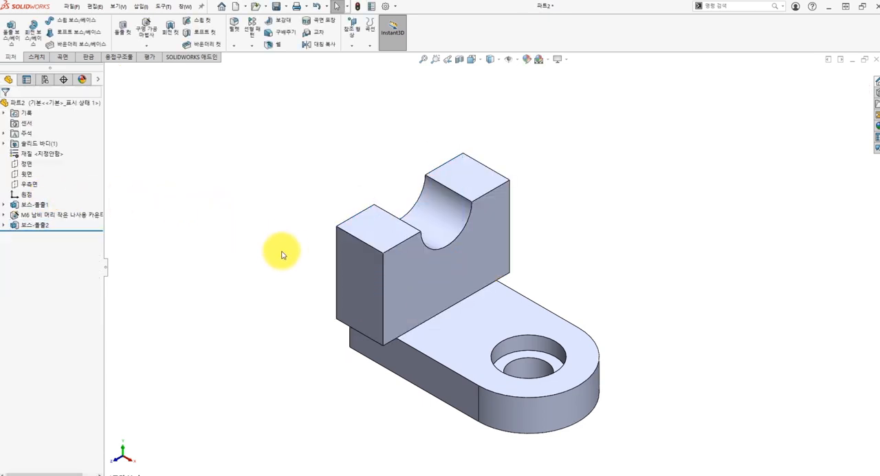
# Reuse the upright block's sketch for another boss extrude, selecting only the two ring regions between the R23 and R28 arcs
pyautogui.click(5, 225)
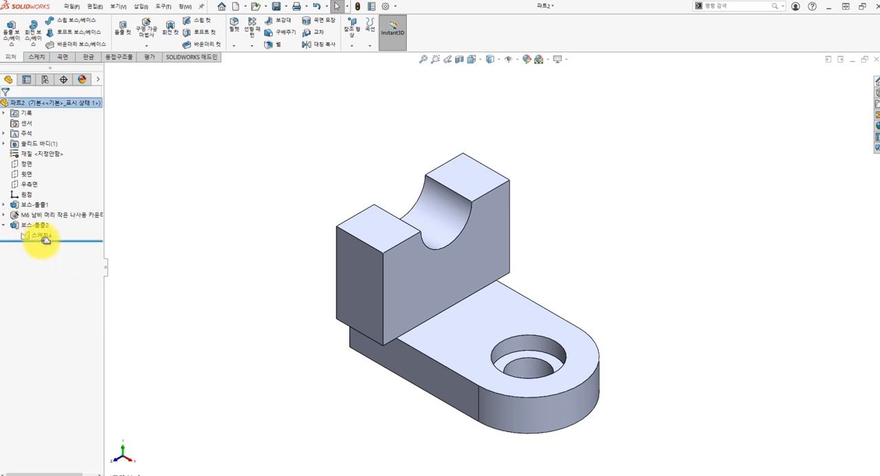
pyautogui.click(42, 237)
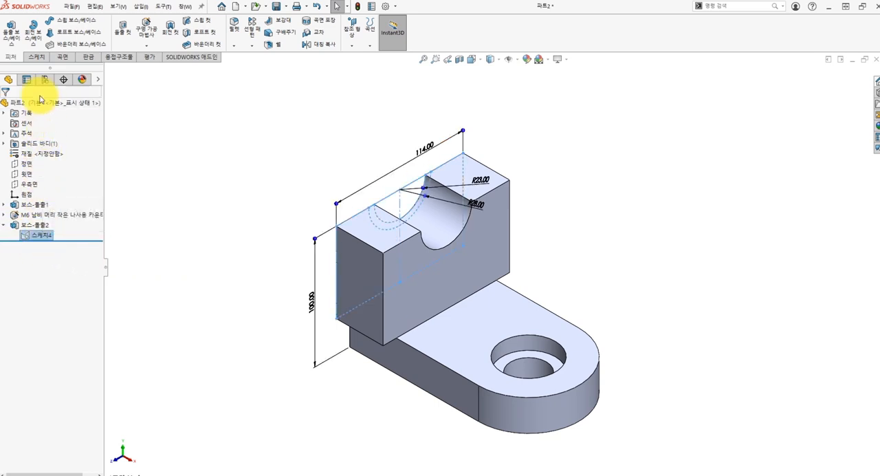
pyautogui.click(10, 39)
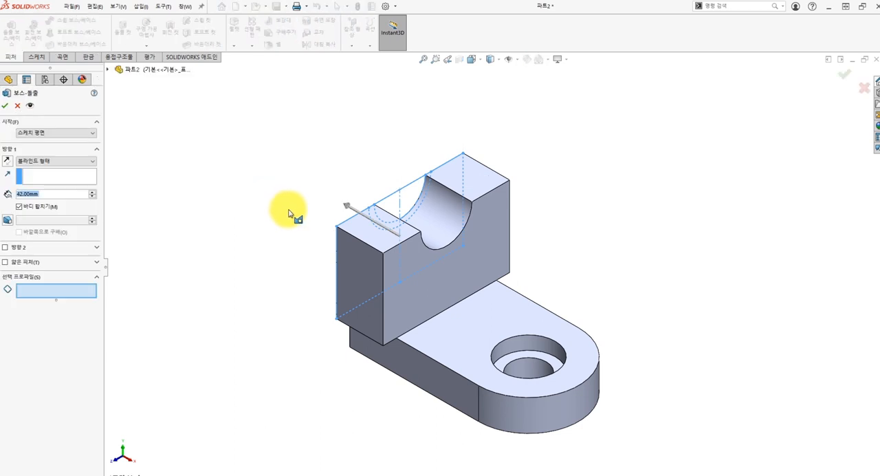
pyautogui.moveTo(288, 211)
pyautogui.mouseDown(button='middle')
pyautogui.moveTo(334, 218)
pyautogui.moveTo(366, 260)
pyautogui.moveTo(422, 269)
pyautogui.mouseUp(button='middle')
pyautogui.scroll(-3, 435, 255)
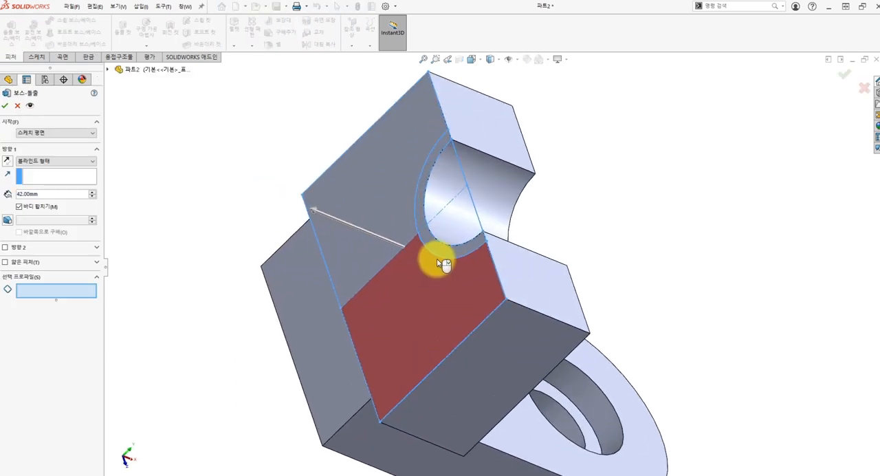
pyautogui.click(440, 251)
pyautogui.click(424, 190)
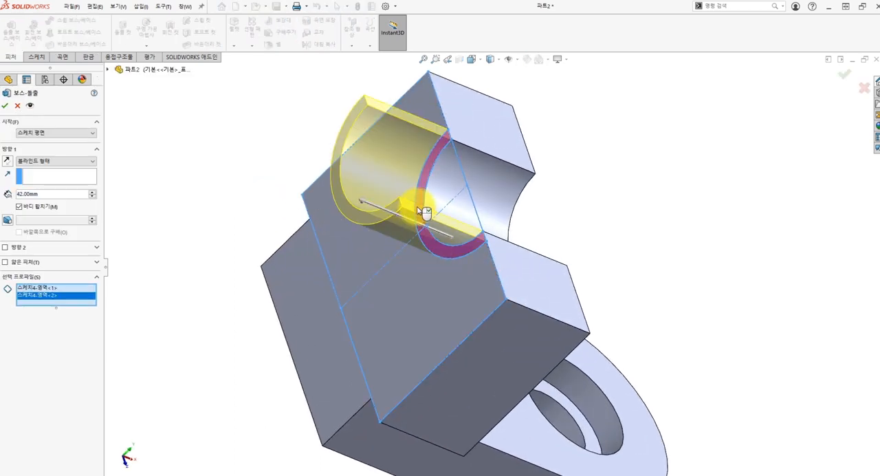
pyautogui.moveTo(424, 190); pyautogui.dragTo(369, 209, button='middle')
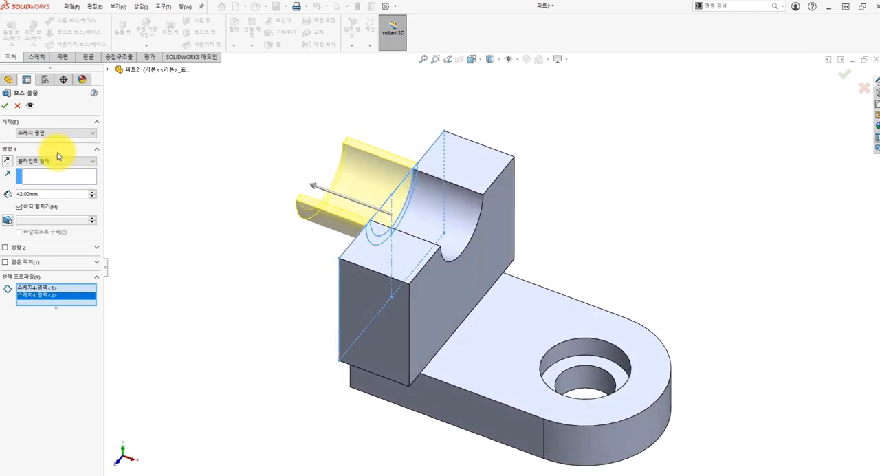
# Reverse the ring extrusion through the block and extrude it to a depth of 42+20 mm (62 mm)
pyautogui.click(7, 161)
pyautogui.click(47, 193)
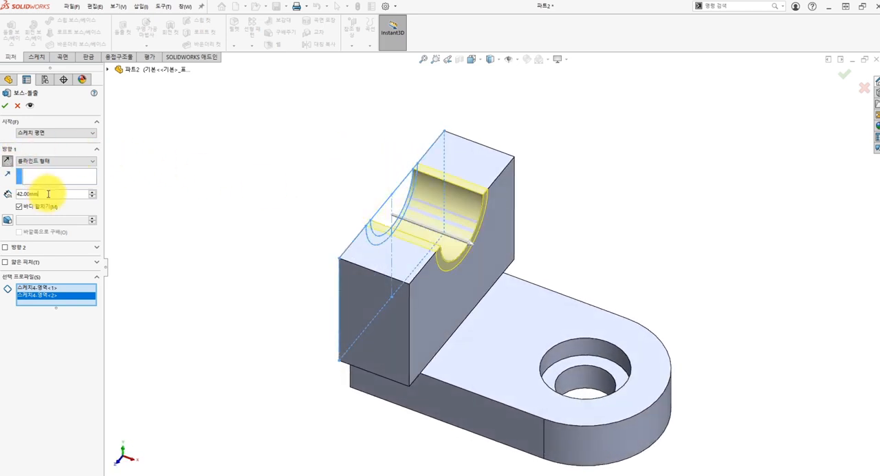
pyautogui.write('+20')
pyautogui.press('Return')
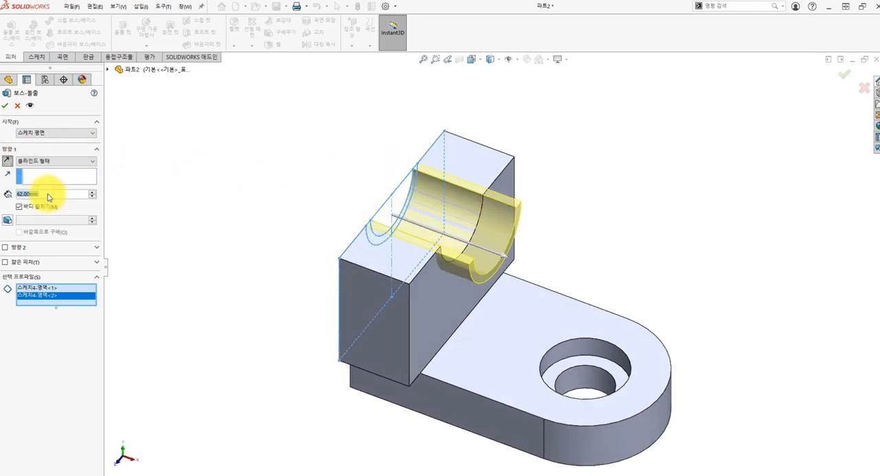
pyautogui.press('Return')
# Chamfer the bottom edge of the plate's flat end with a distance of 12 mm at 45 degrees
pyautogui.moveTo(285, 236); pyautogui.dragTo(234, 215, button='middle')
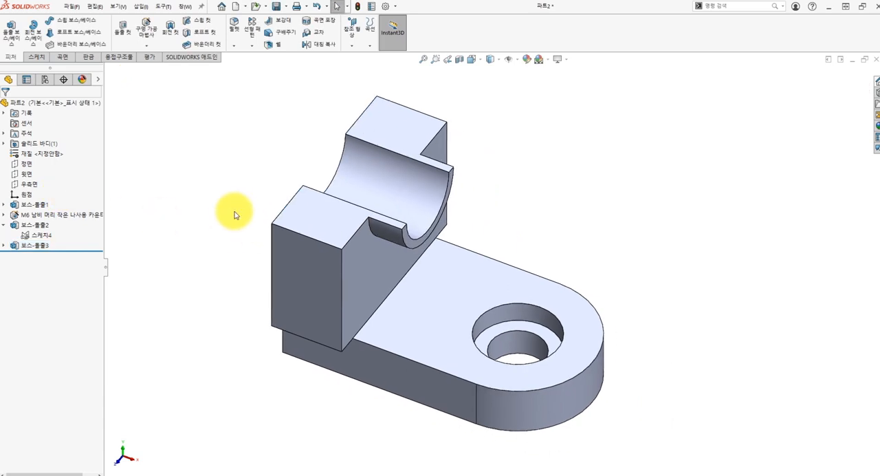
pyautogui.click(234, 45)
pyautogui.click(251, 69)
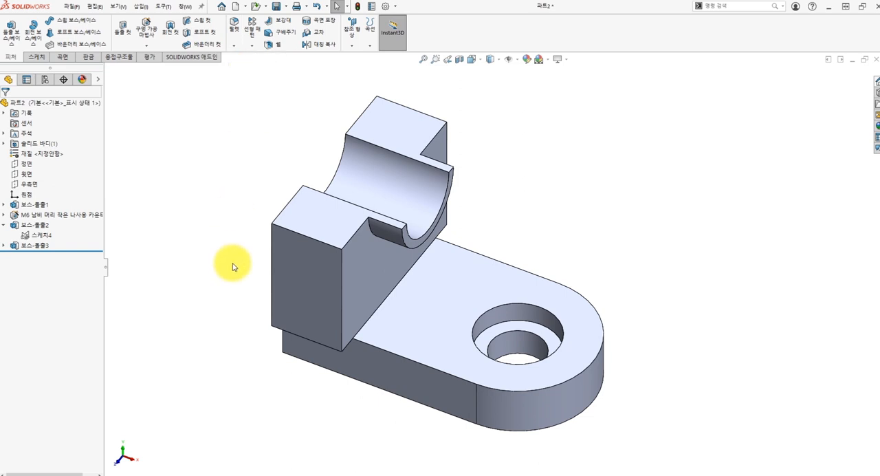
pyautogui.moveTo(246, 289); pyautogui.dragTo(299, 265, button='middle')
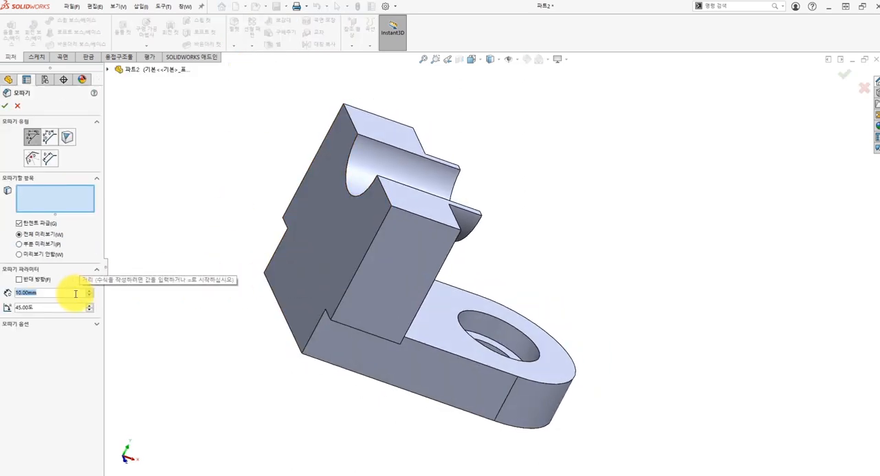
pyautogui.scroll(2, 75, 294)
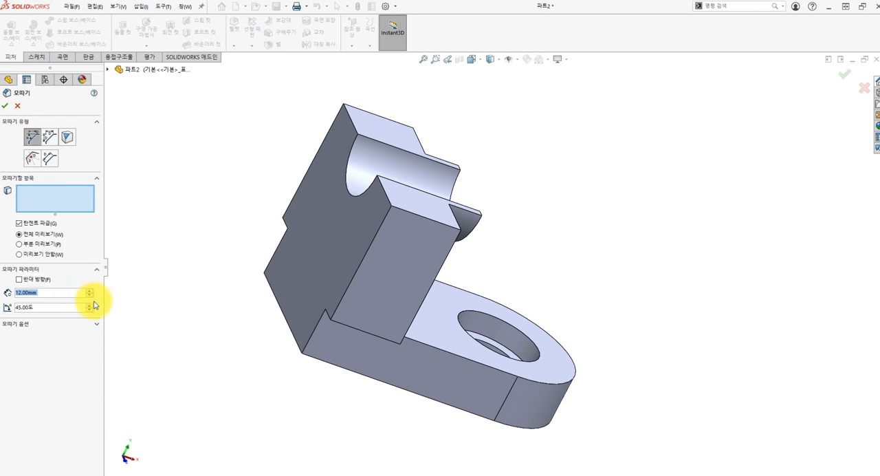
pyautogui.click(288, 325)
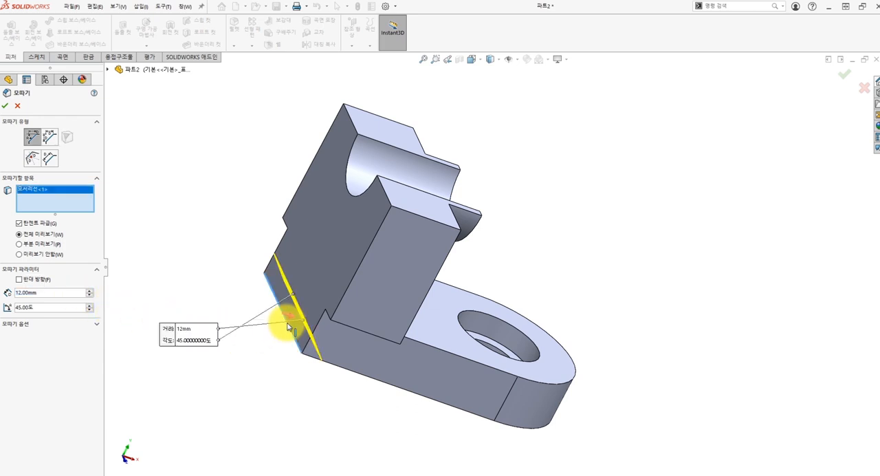
pyautogui.click(7, 106)
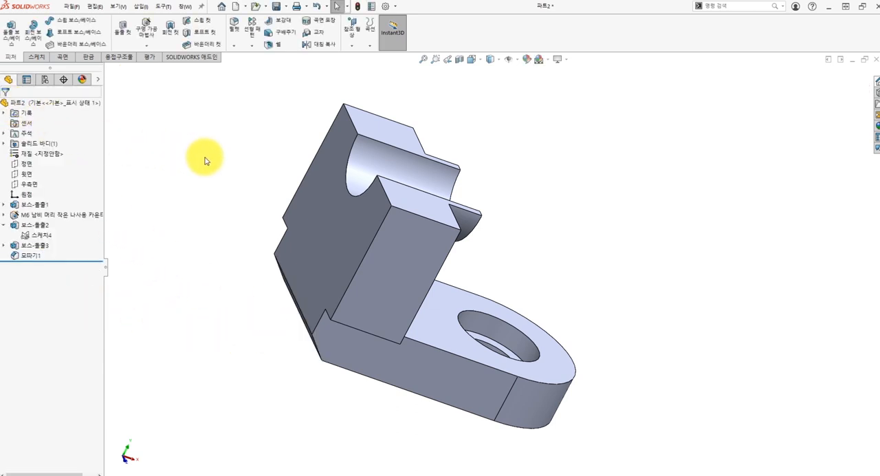
pyautogui.hotkey('ctrl', '7')
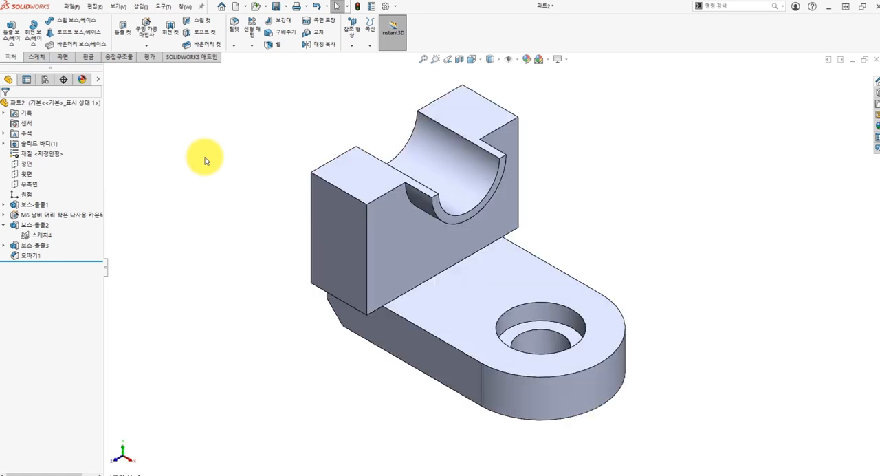